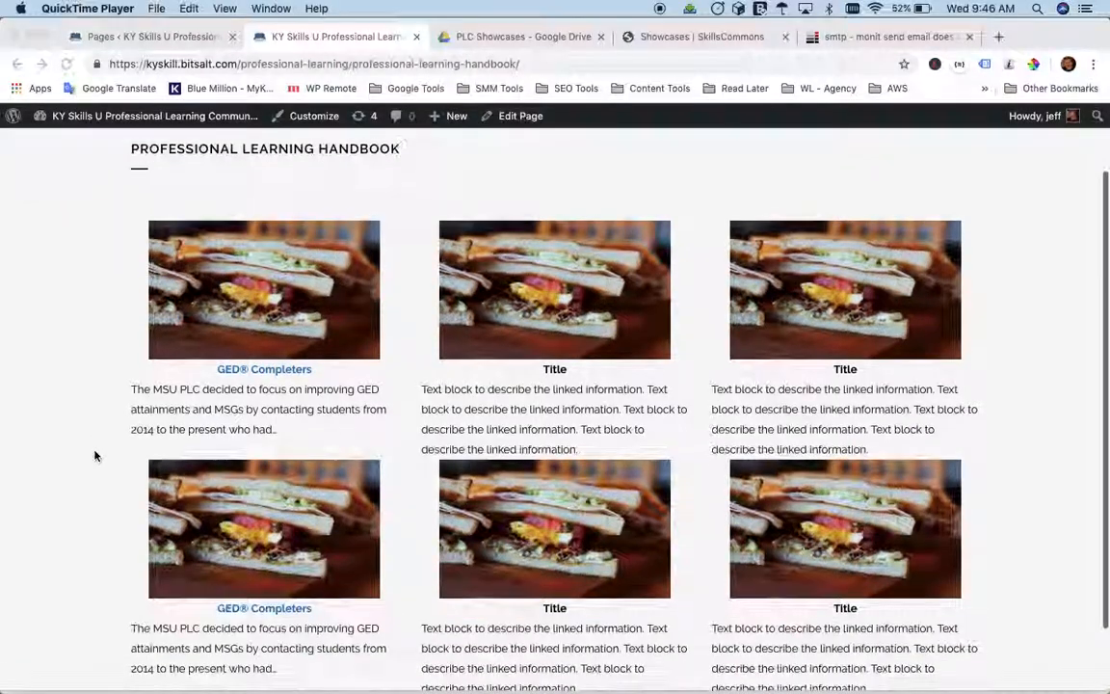
Search the site's pages for "professional learn" and open the Professional Learning Handbook page for editing.
scroll(94, 455, "up", 2)
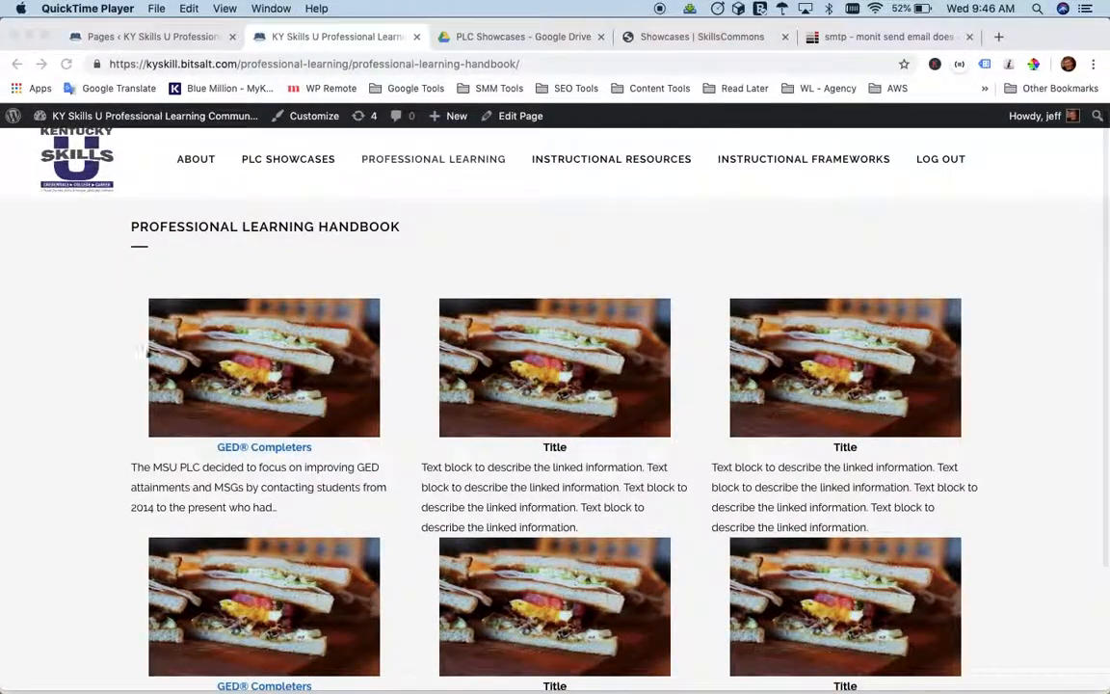
left_click(151, 39)
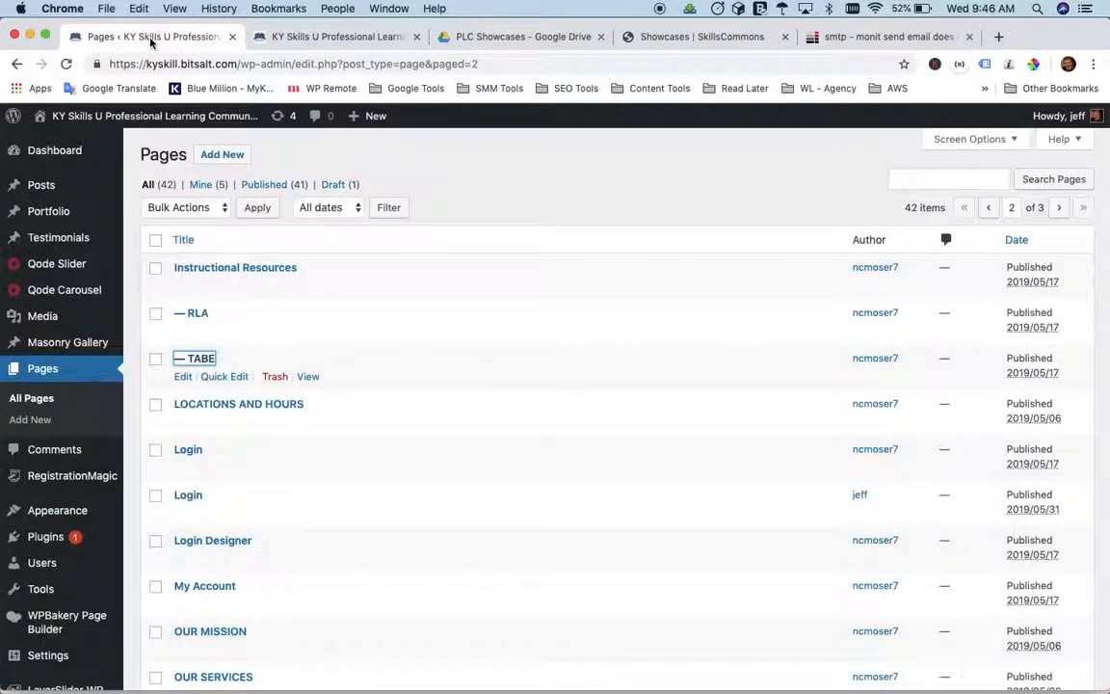
left_click(900, 180)
type("professional learn")
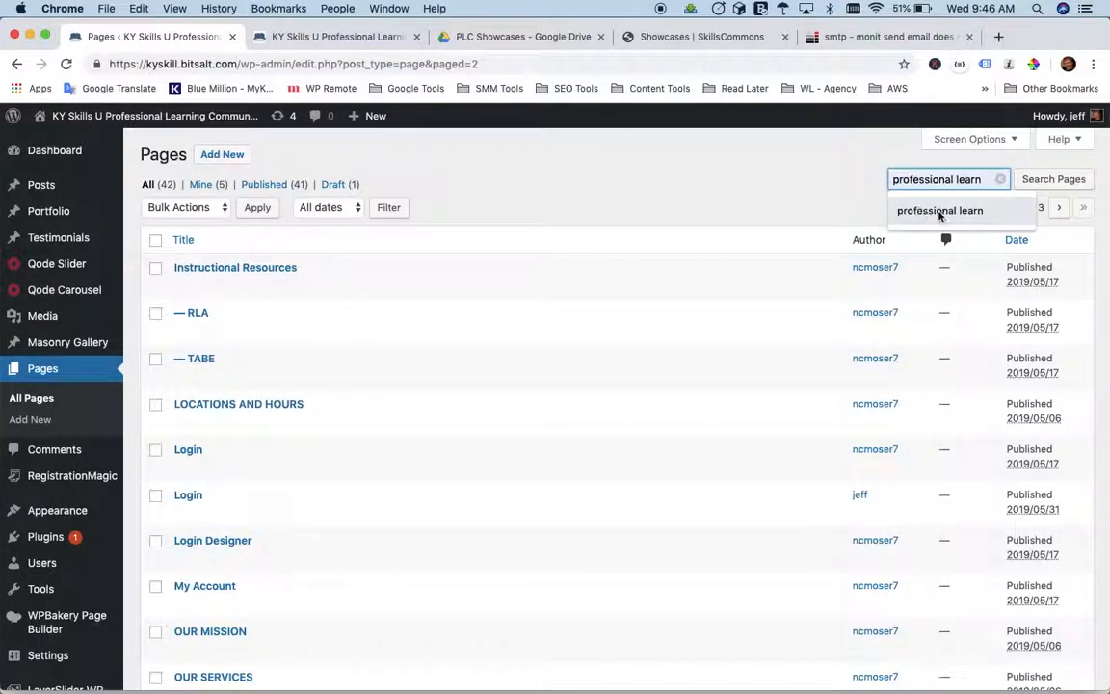
left_click(940, 212)
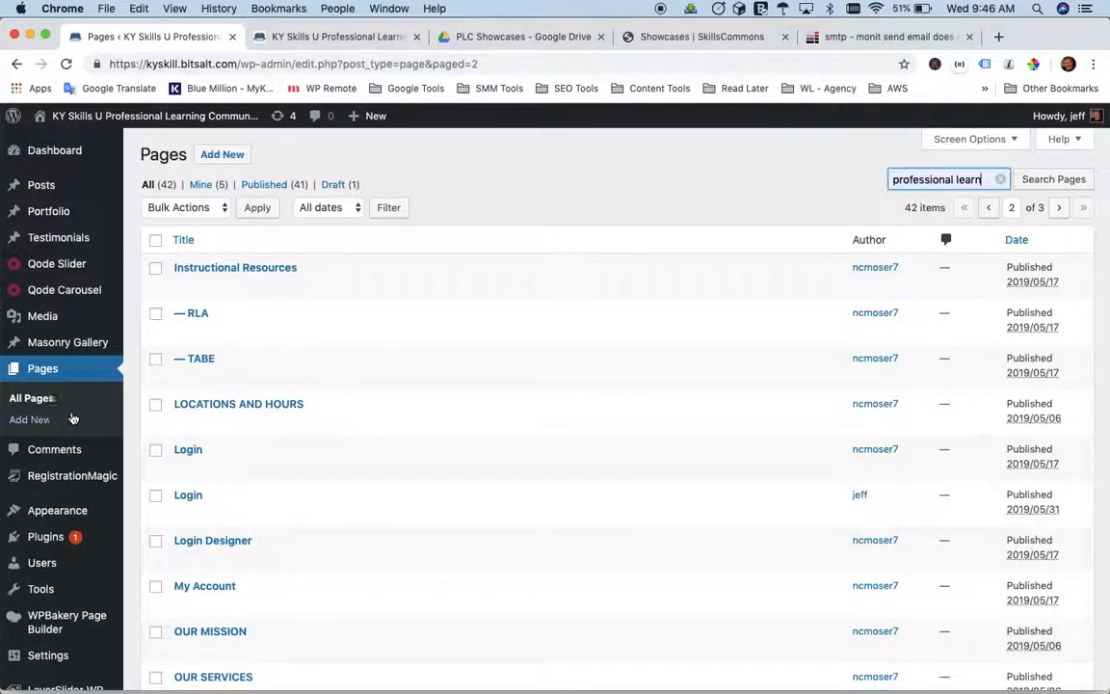
left_click(1046, 179)
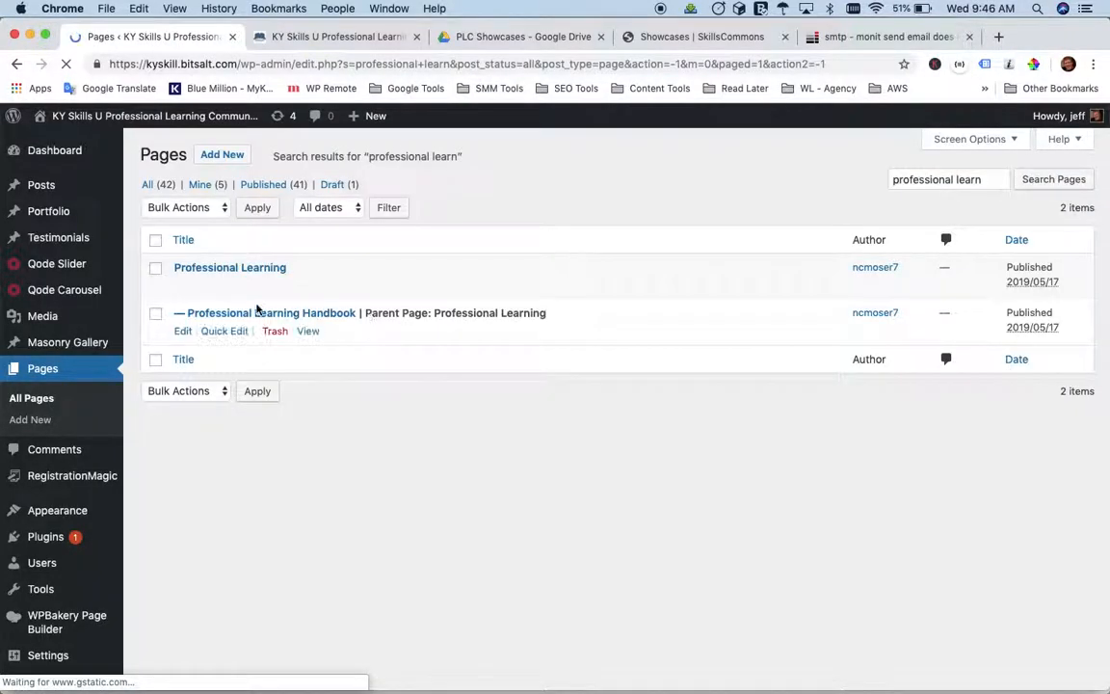
left_click(271, 314)
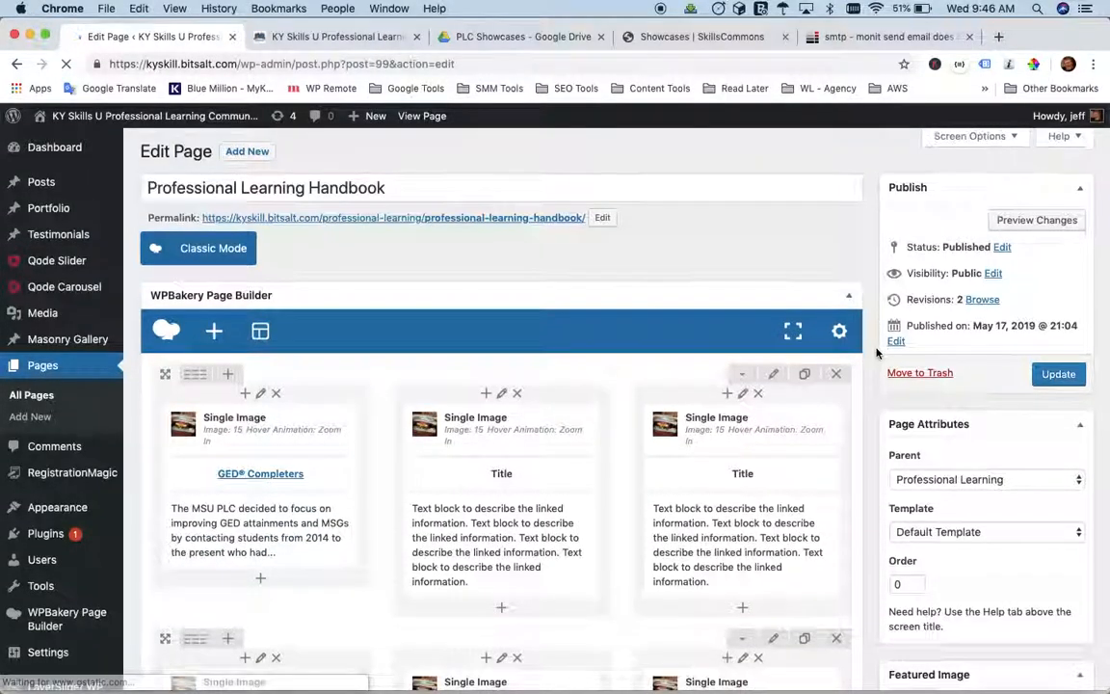
Compare the rows and columns in the page builder with the published Professional Learning Handbook page.
scroll(872, 380, "down", 5)
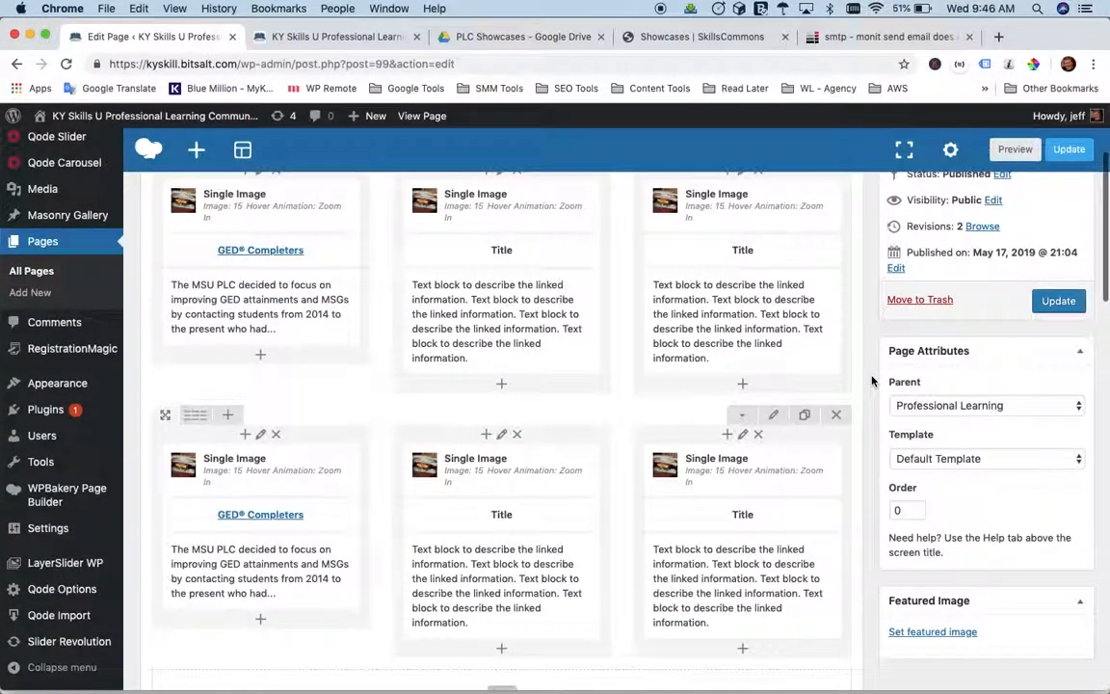
scroll(872, 381, "up", 2)
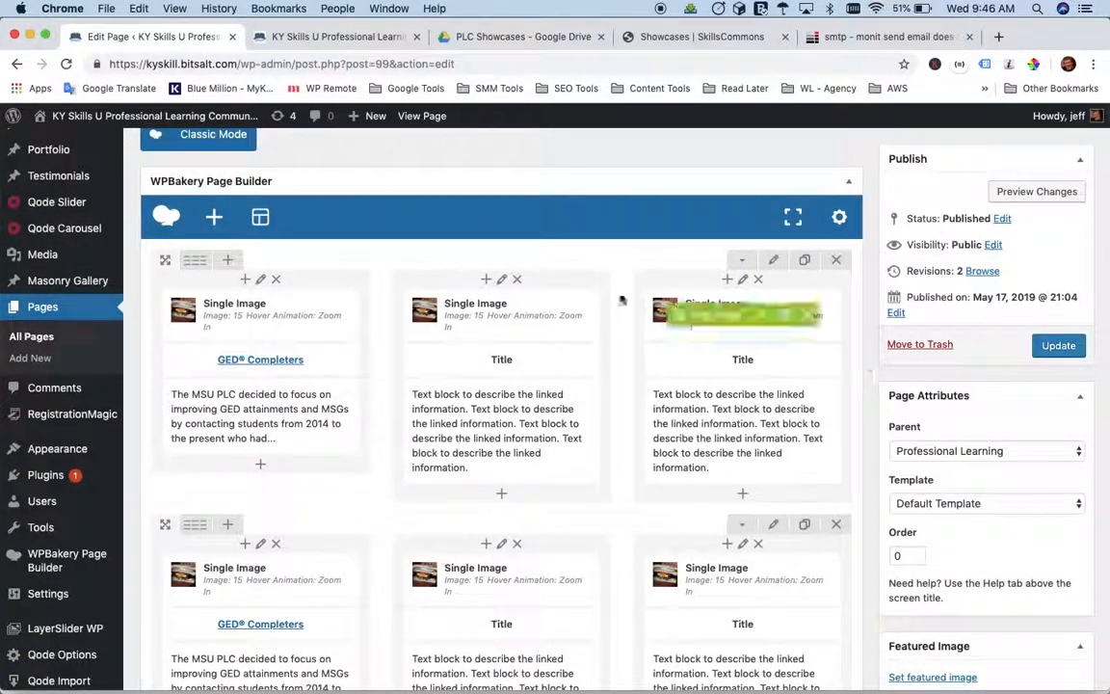
left_click(322, 38)
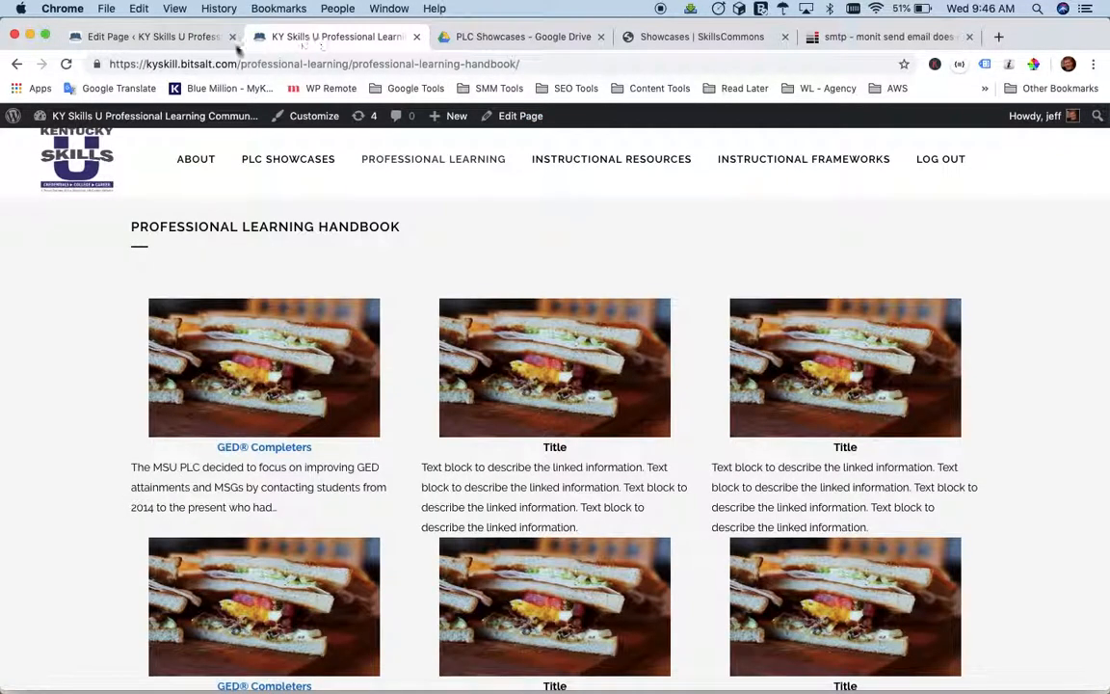
left_click(159, 38)
mouse_move(209, 323)
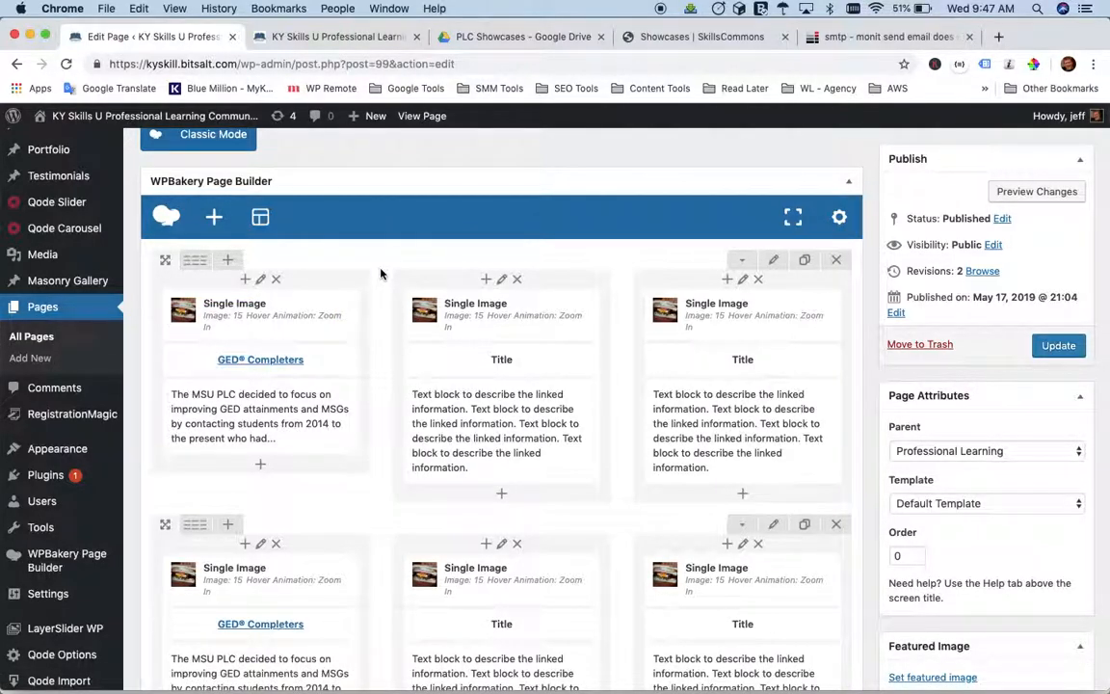
scroll(370, 488, "down", 3)
scroll(370, 488, "up", 3)
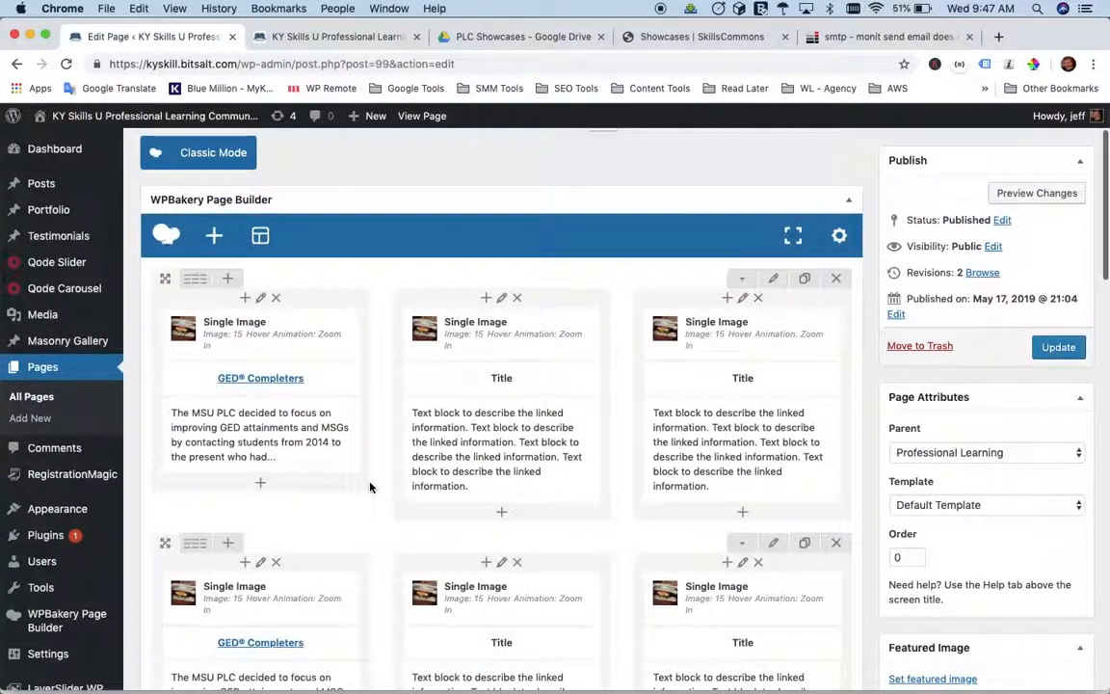
mouse_move(789, 363)
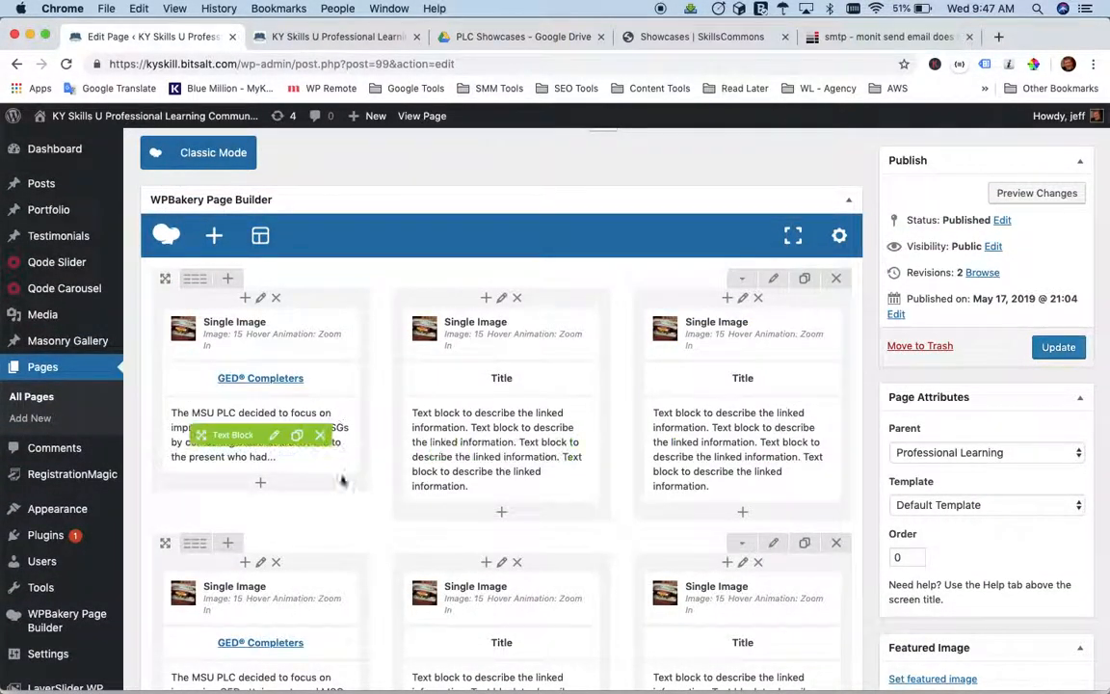
Delete the second row of the page layout and duplicate the first three-column row in its place.
scroll(394, 525, "down", 1)
scroll(394, 525, "down", 2)
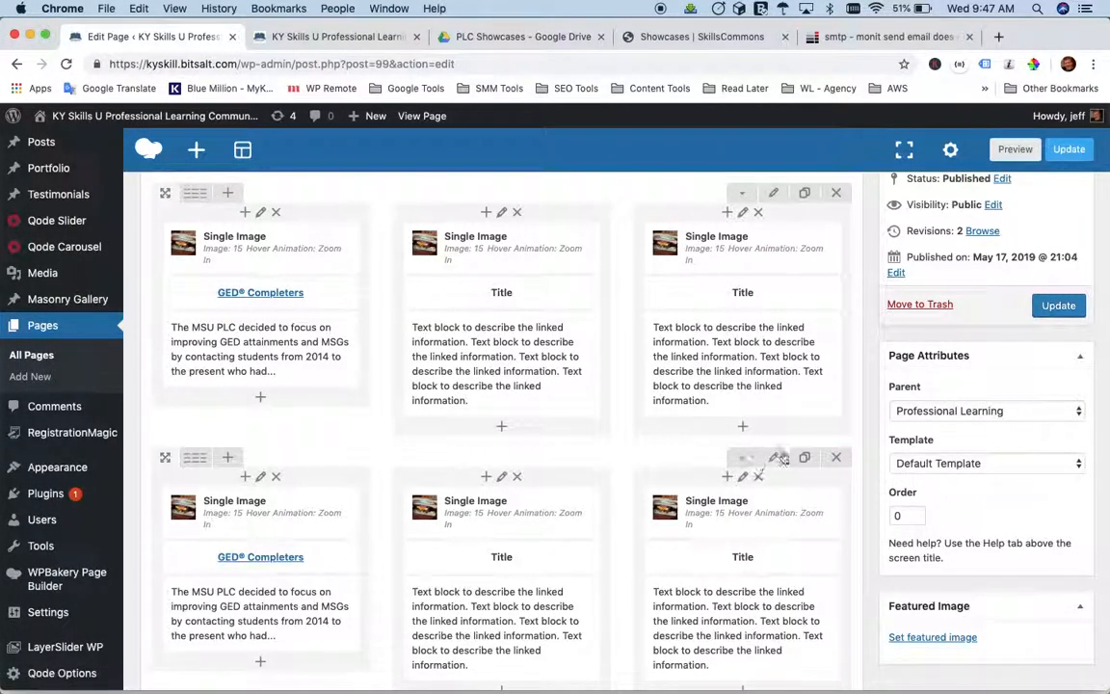
mouse_move(187, 464)
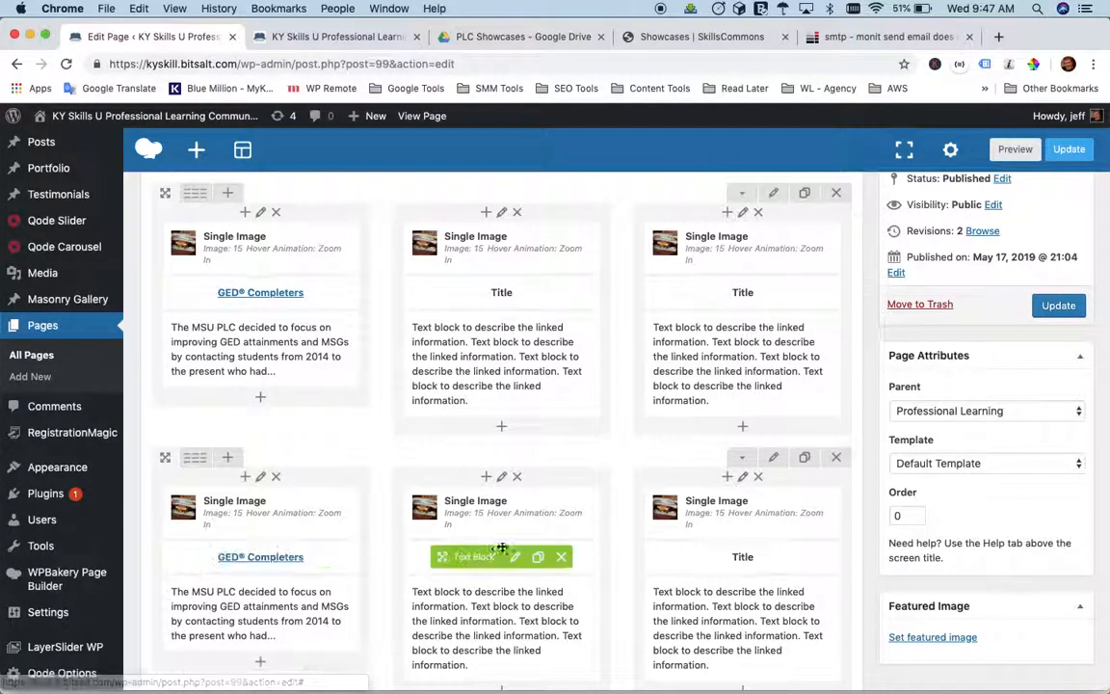
left_click(837, 460)
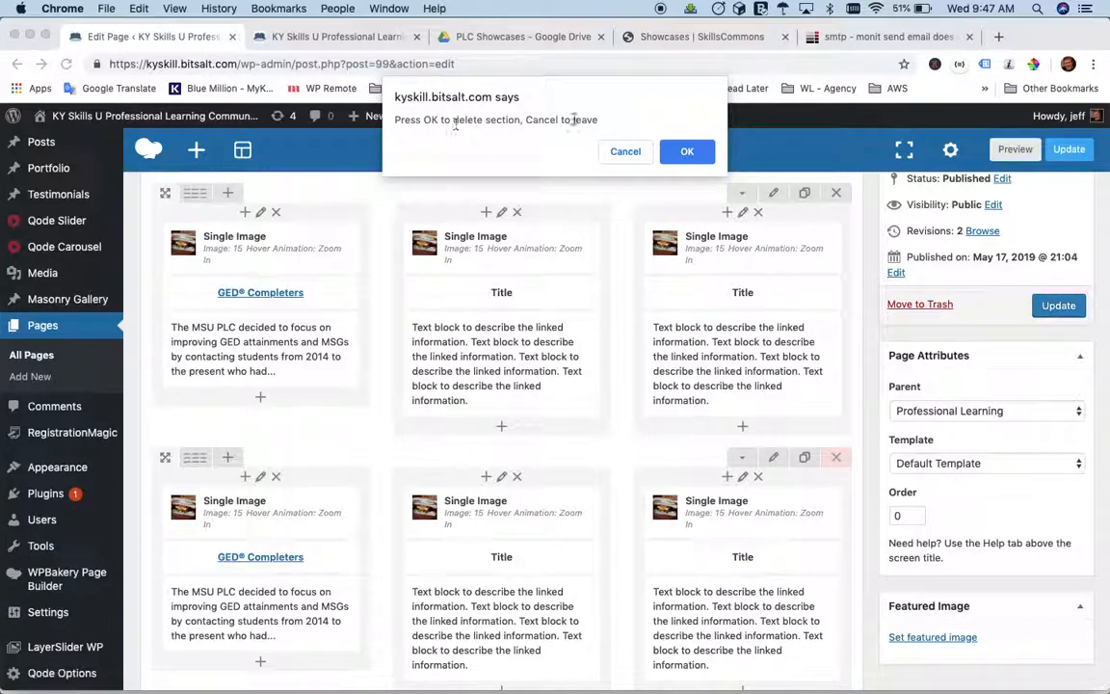
left_click(686, 152)
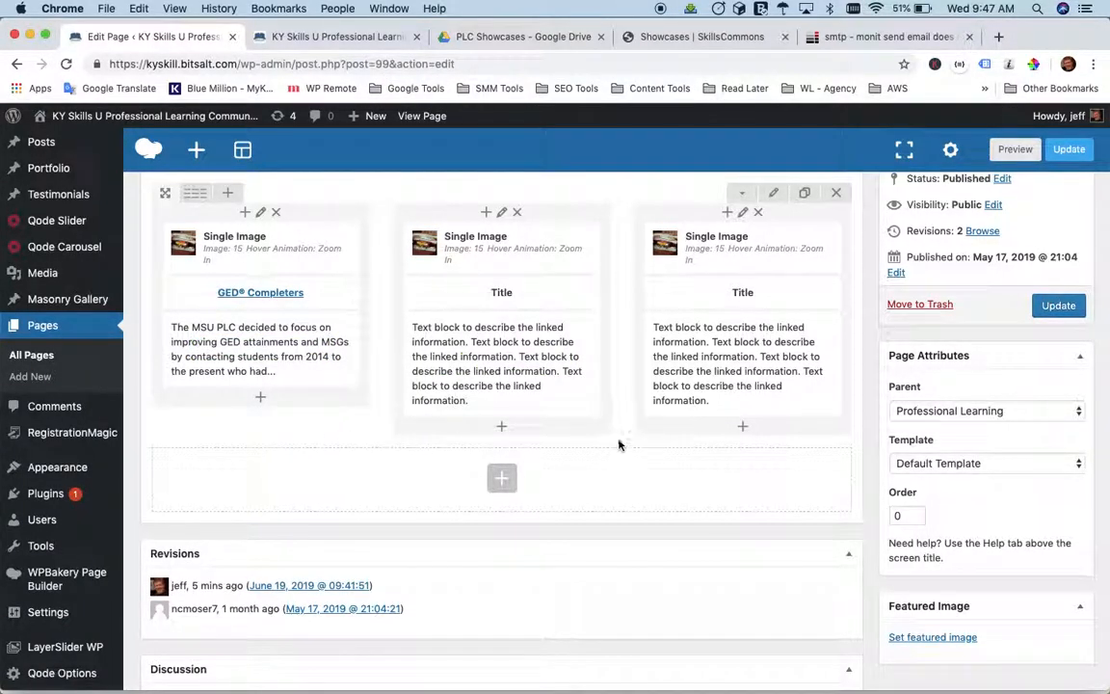
left_click(805, 195)
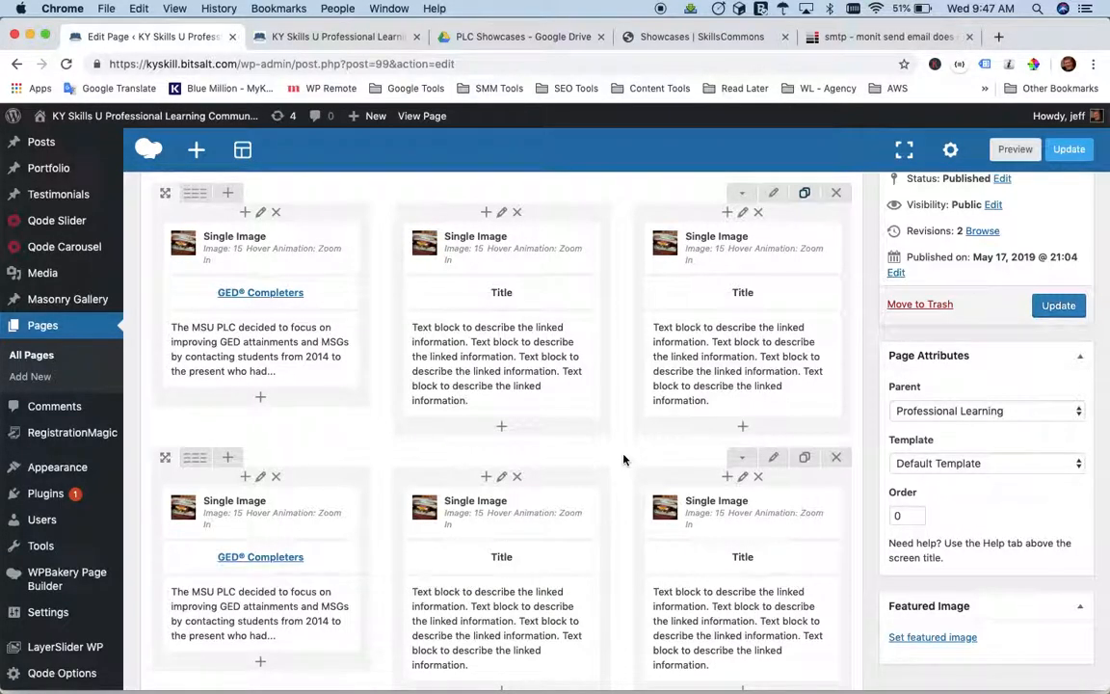
Change the second row's layout from three columns to two equal columns.
scroll(624, 459, "down", 2)
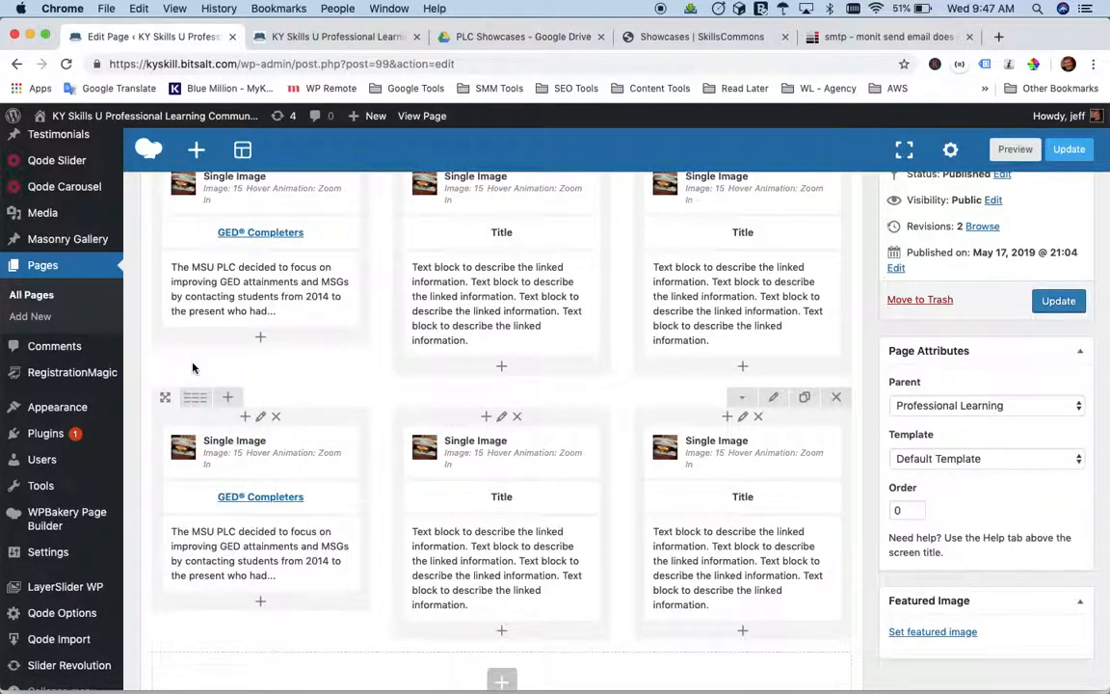
mouse_move(196, 403)
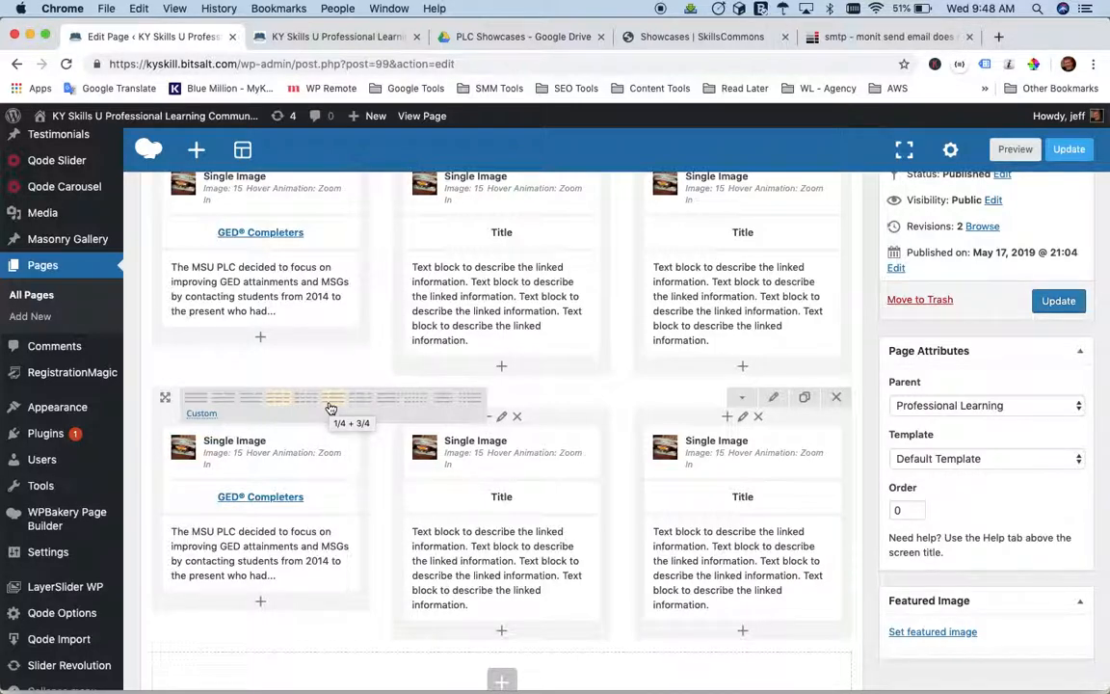
left_click(223, 402)
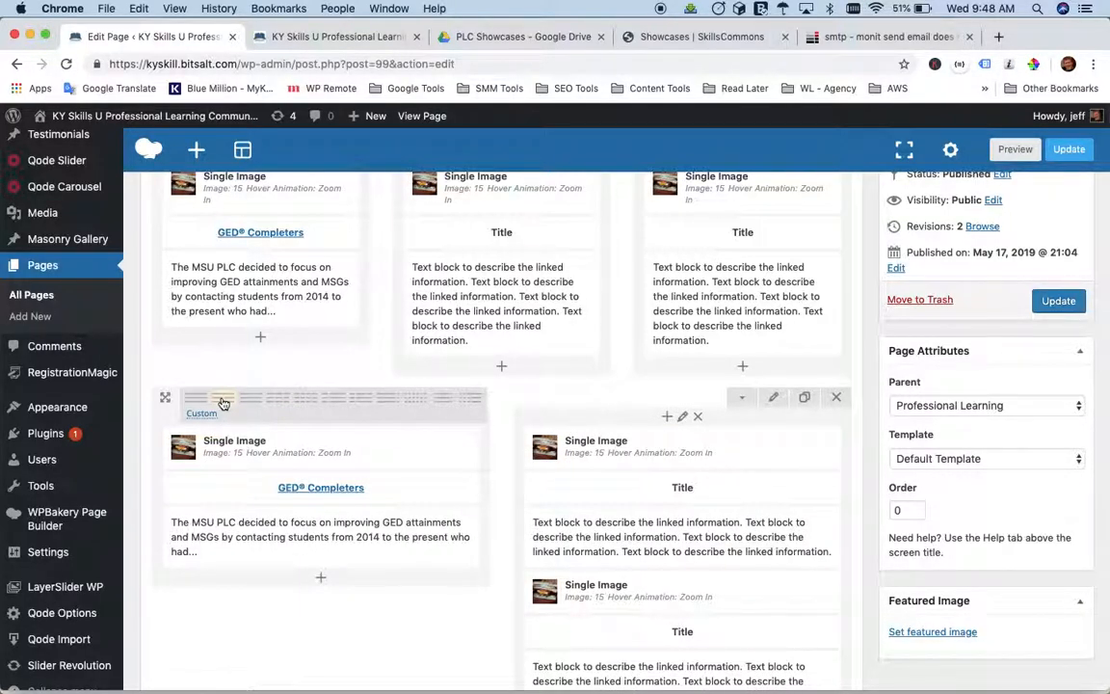
Delete the lower image, title and description text block from the second column of the second row.
scroll(506, 457, "down", 2)
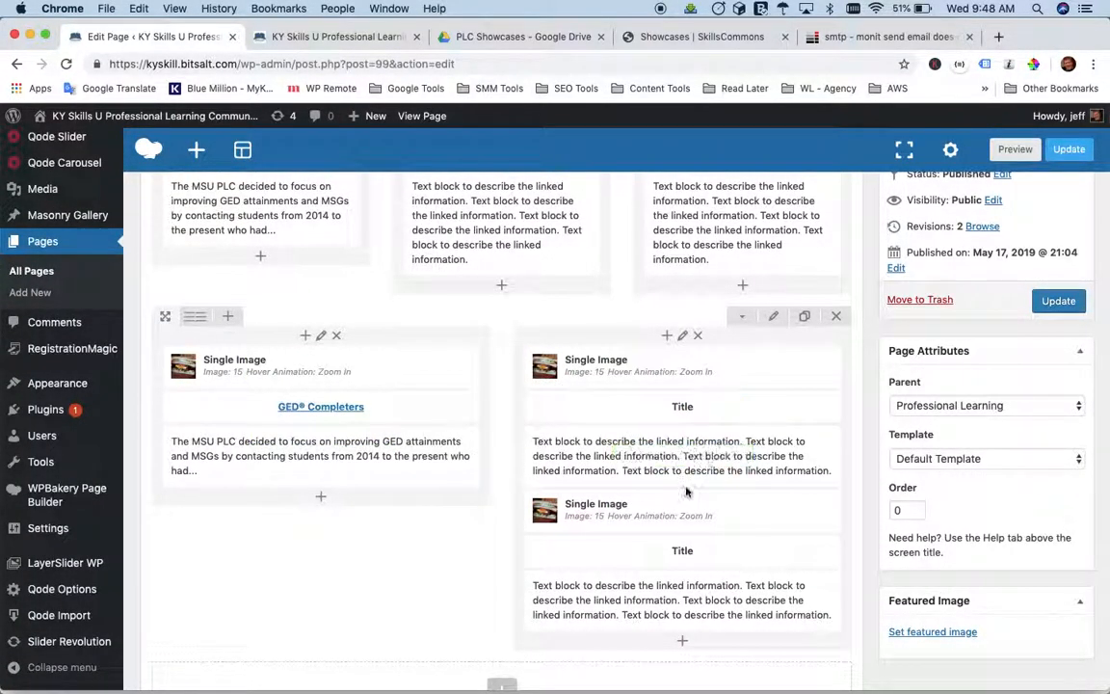
mouse_move(590, 525)
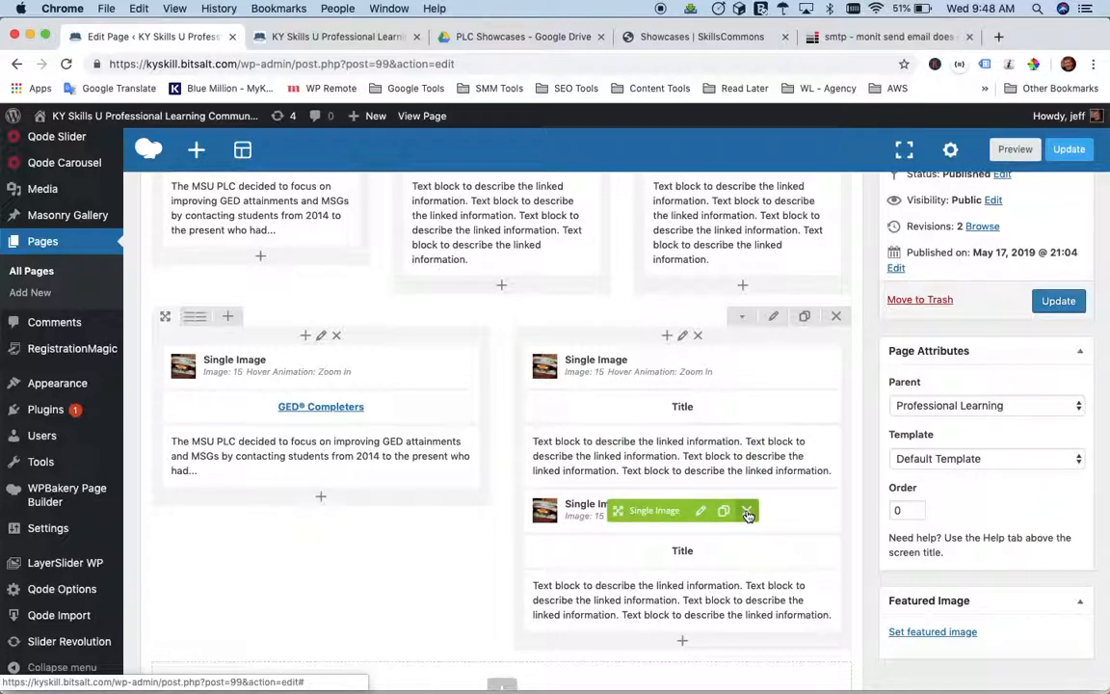
left_click(747, 511)
key("Return")
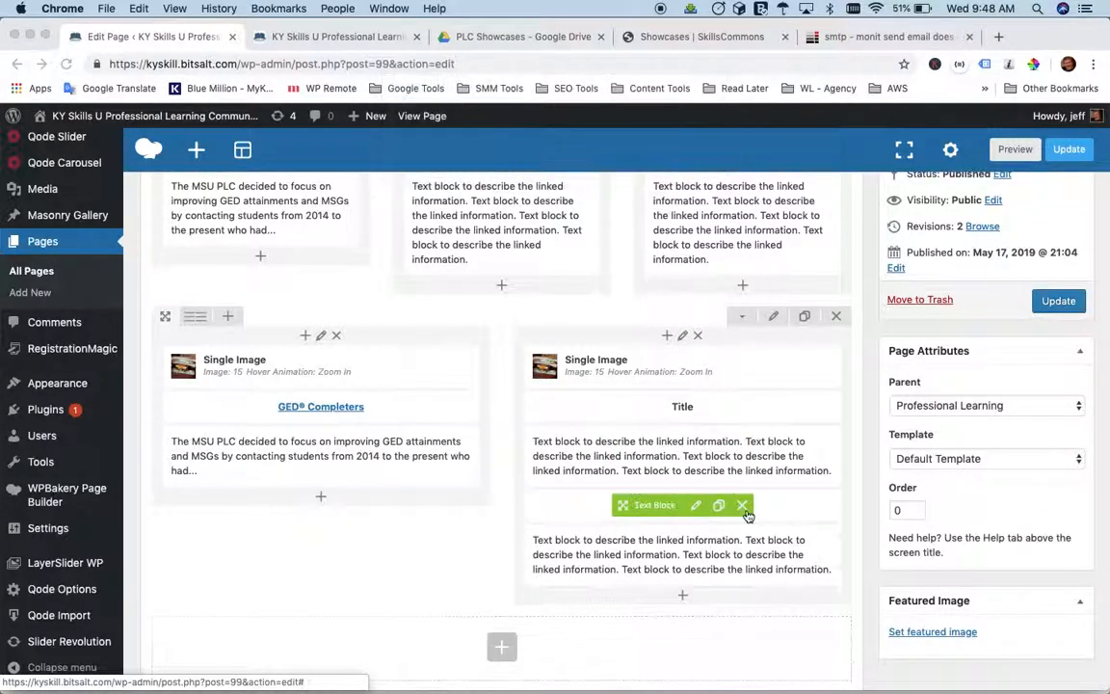
left_click(743, 507)
key("Return")
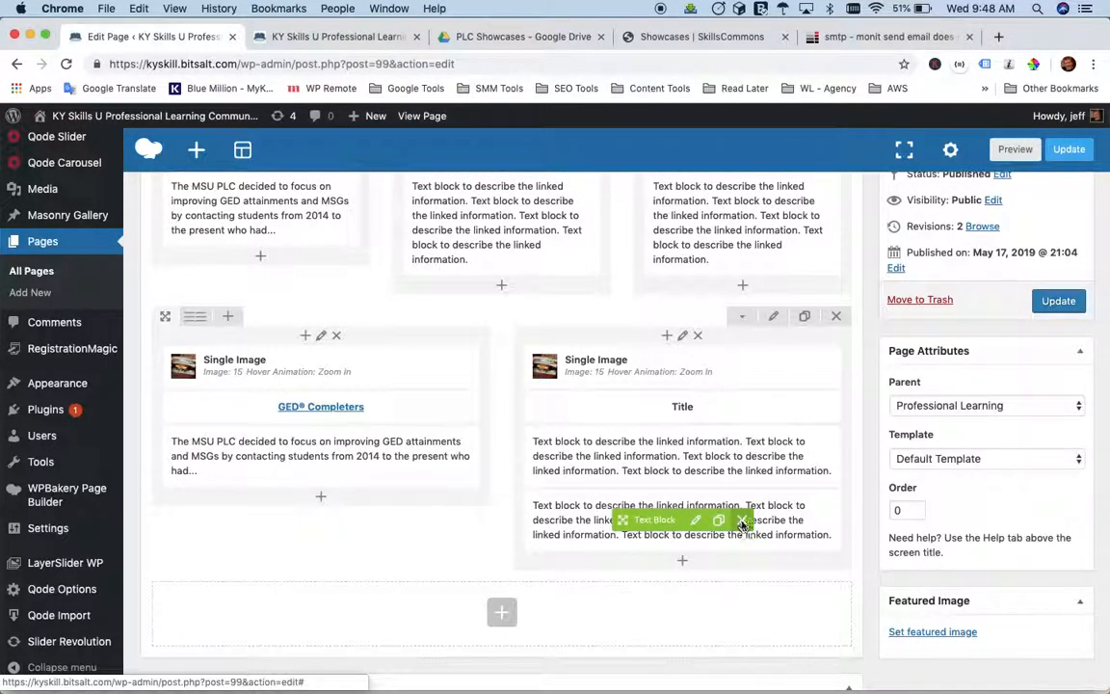
left_click(741, 521)
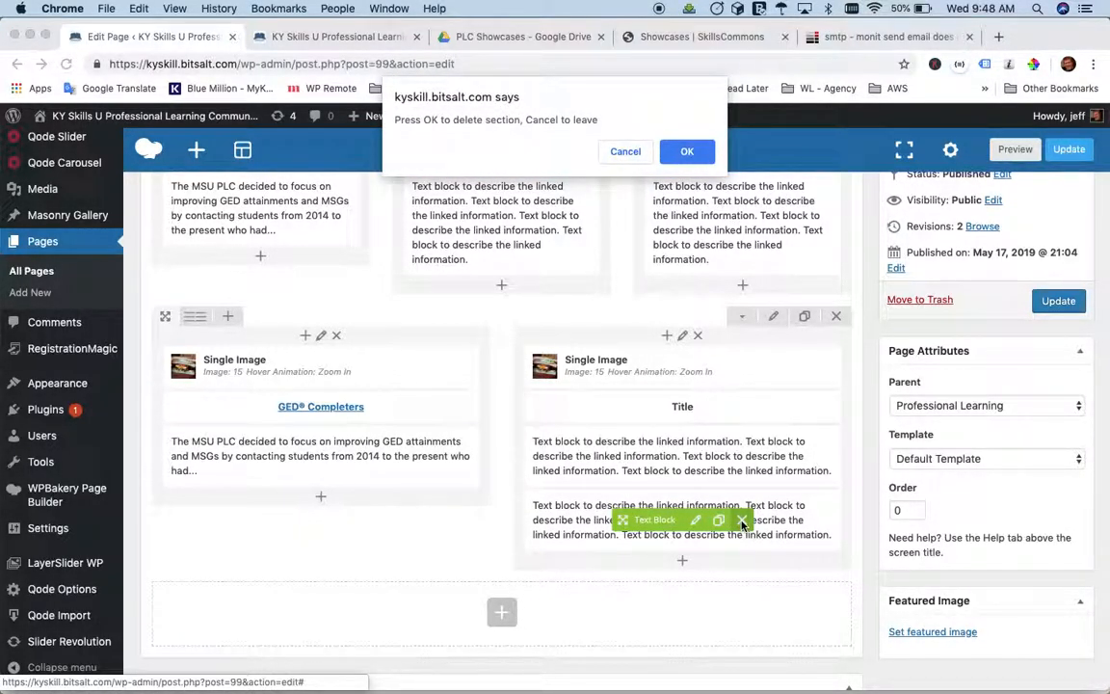
key("Return")
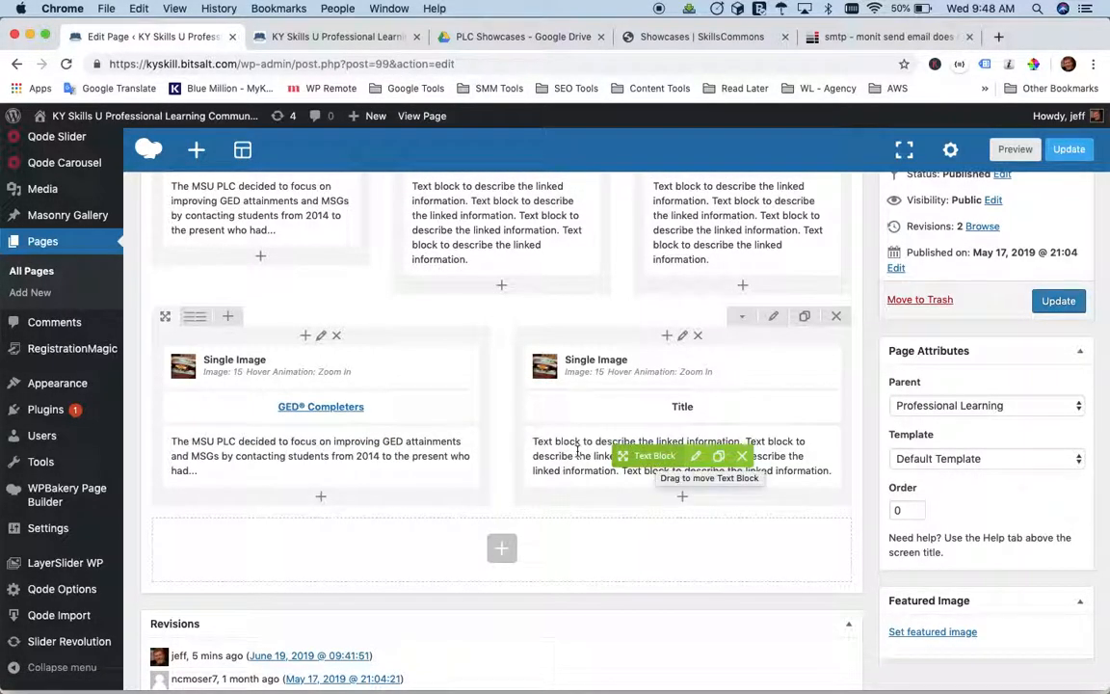
Delete the two-column second row and duplicate the first three-column row again.
left_click(837, 318)
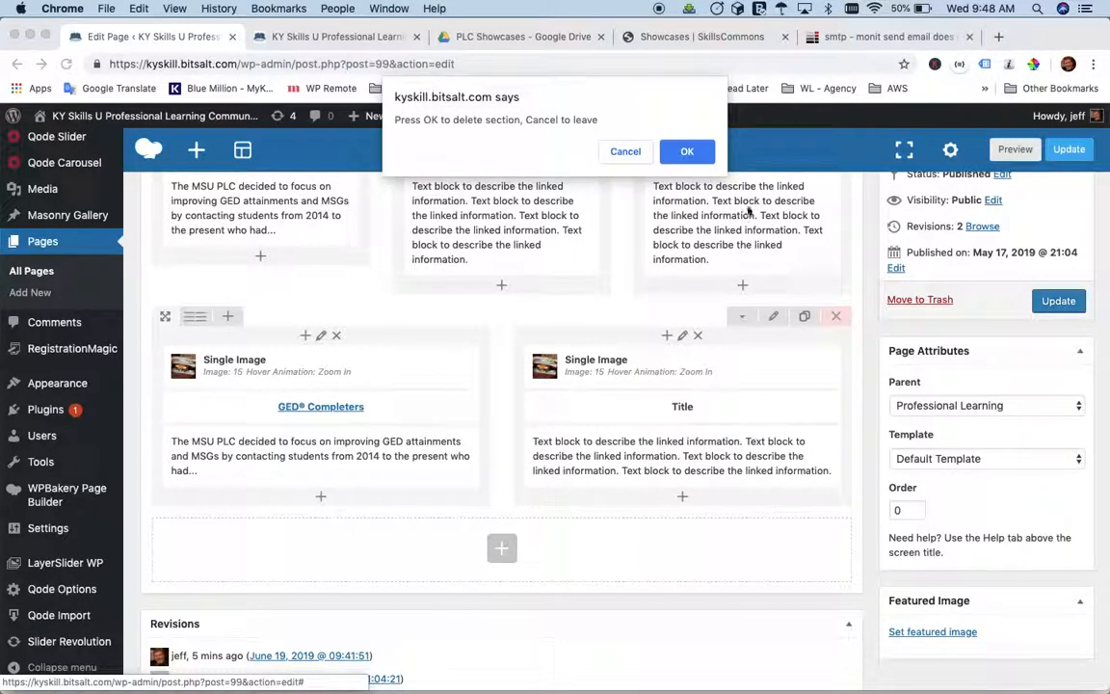
left_click(684, 152)
scroll(681, 327, "up", 5)
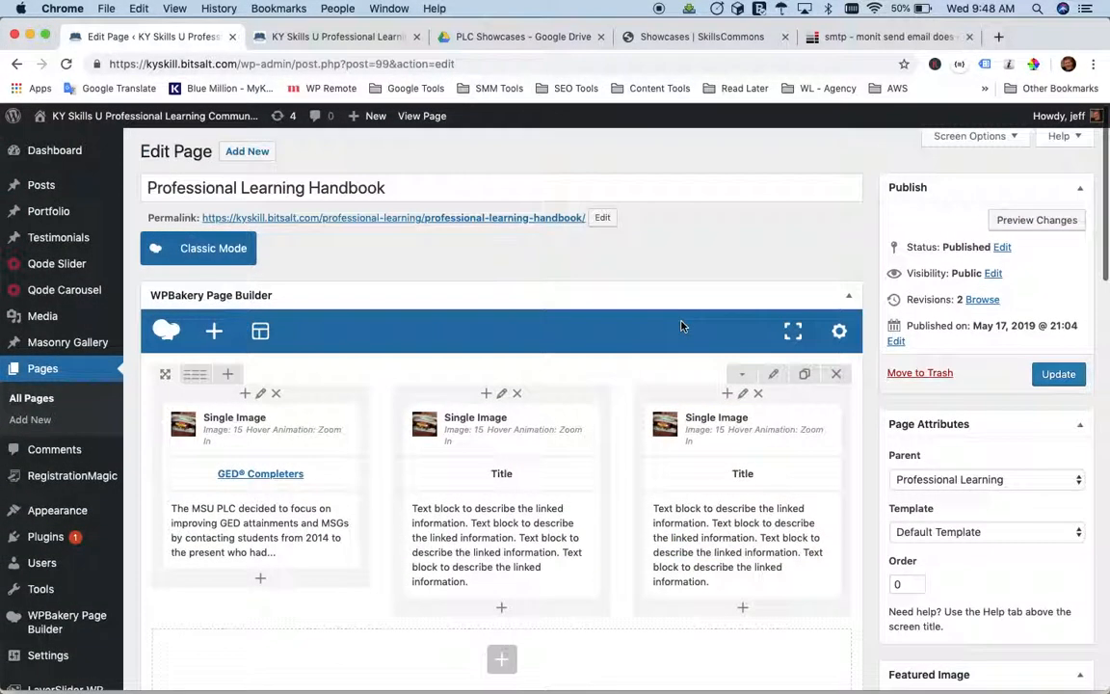
left_click(804, 376)
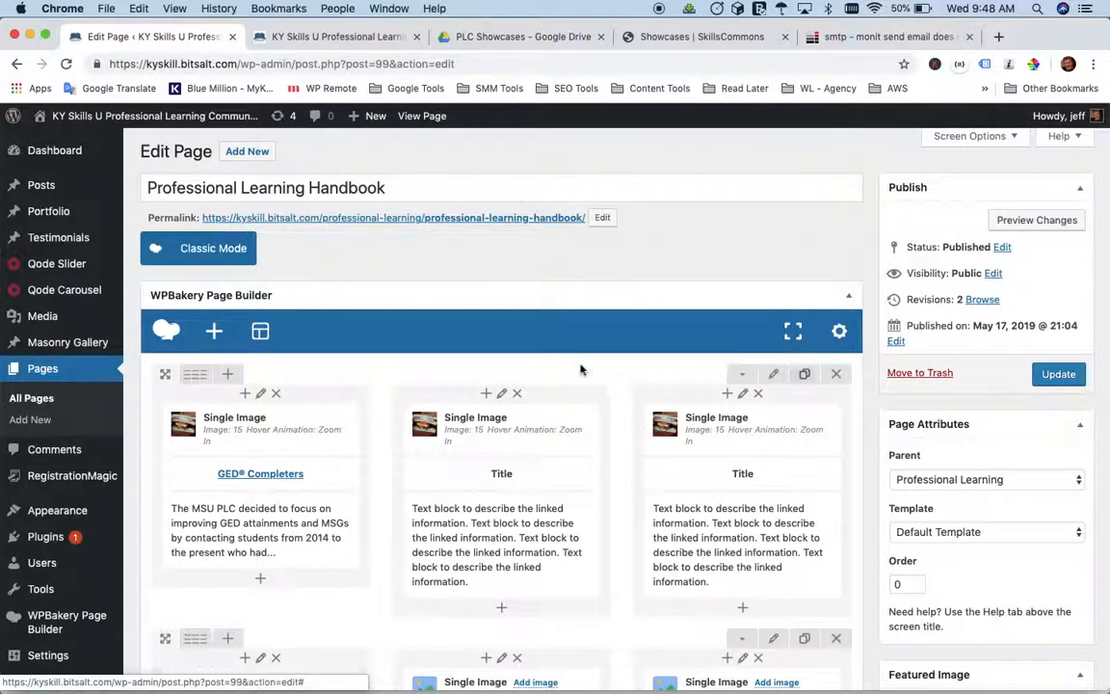
Remove the current picture from the first row's first-column Single Image element and open the media library for a replacement.
scroll(580, 368, "down", 3)
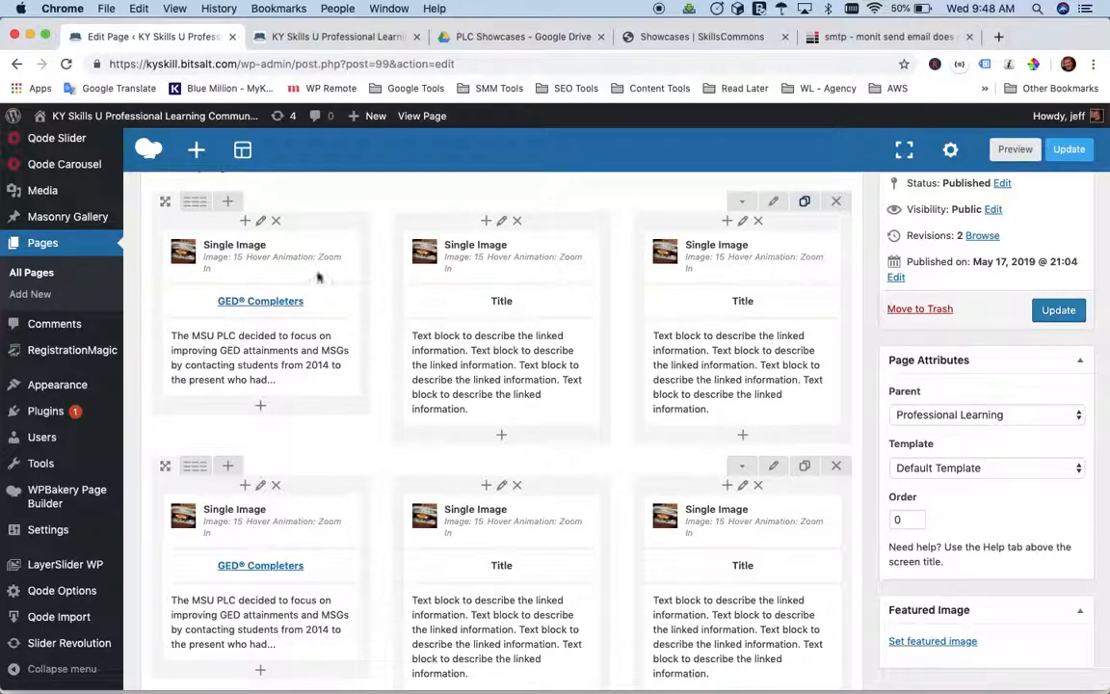
mouse_move(235, 249)
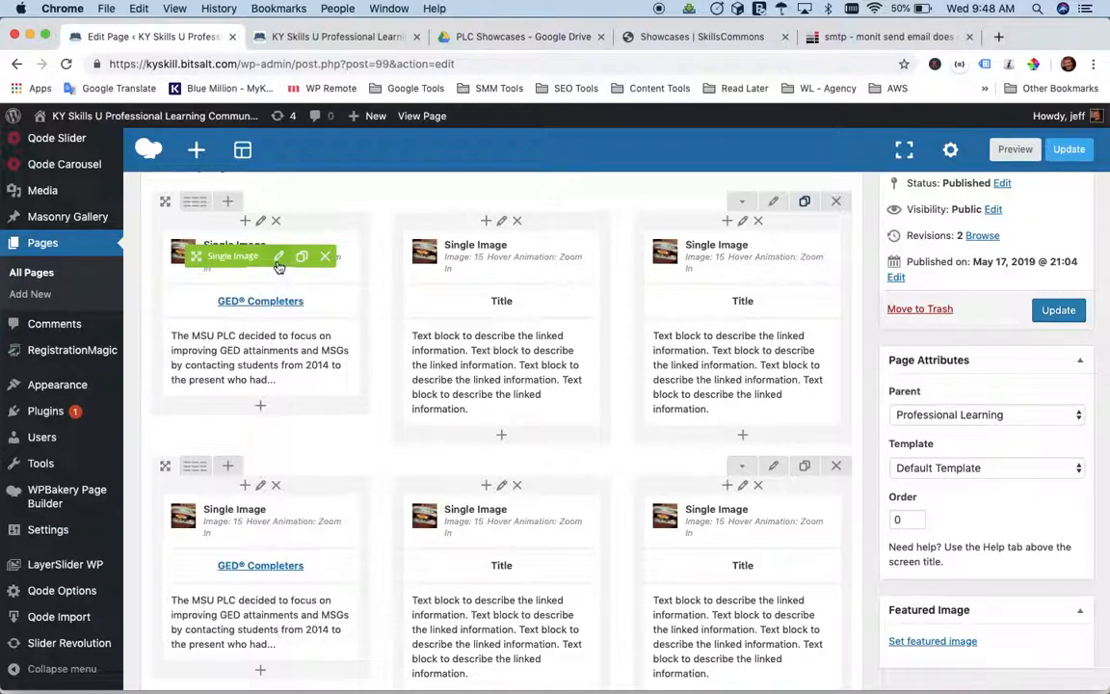
left_click(277, 258)
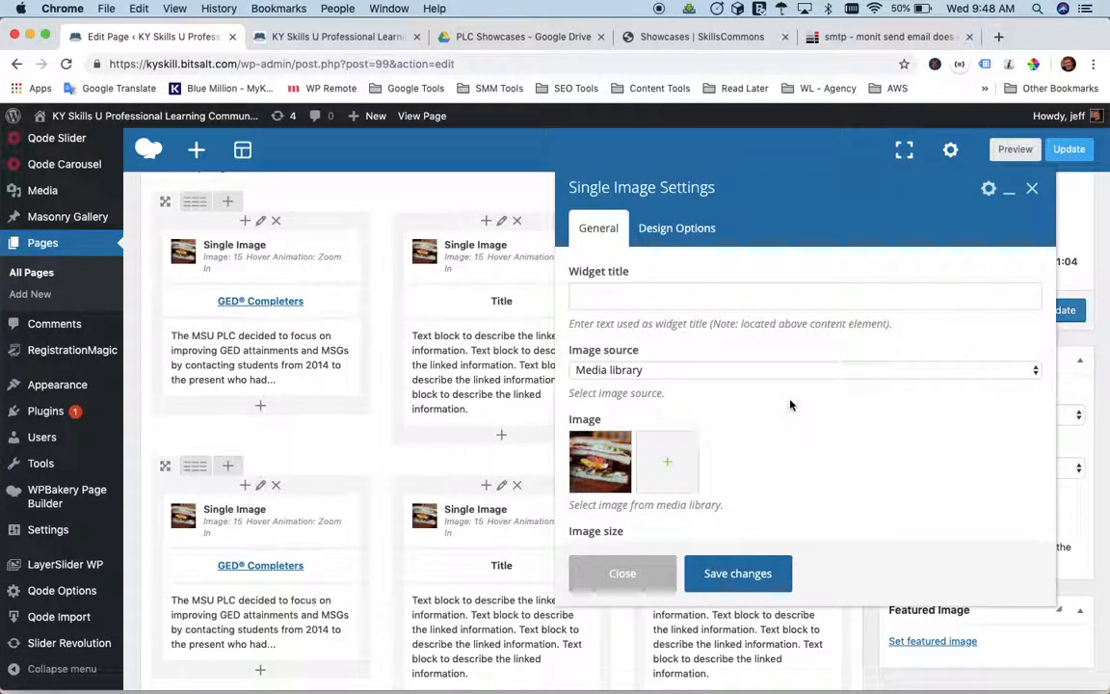
scroll(790, 403, "down", 2)
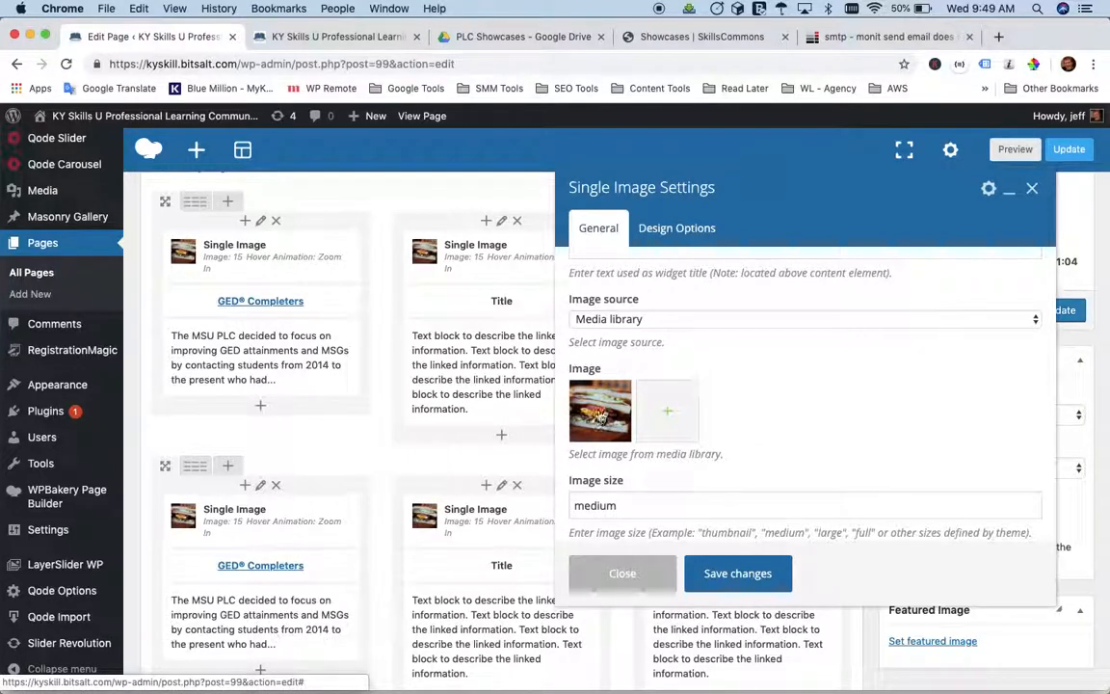
left_click(600, 416)
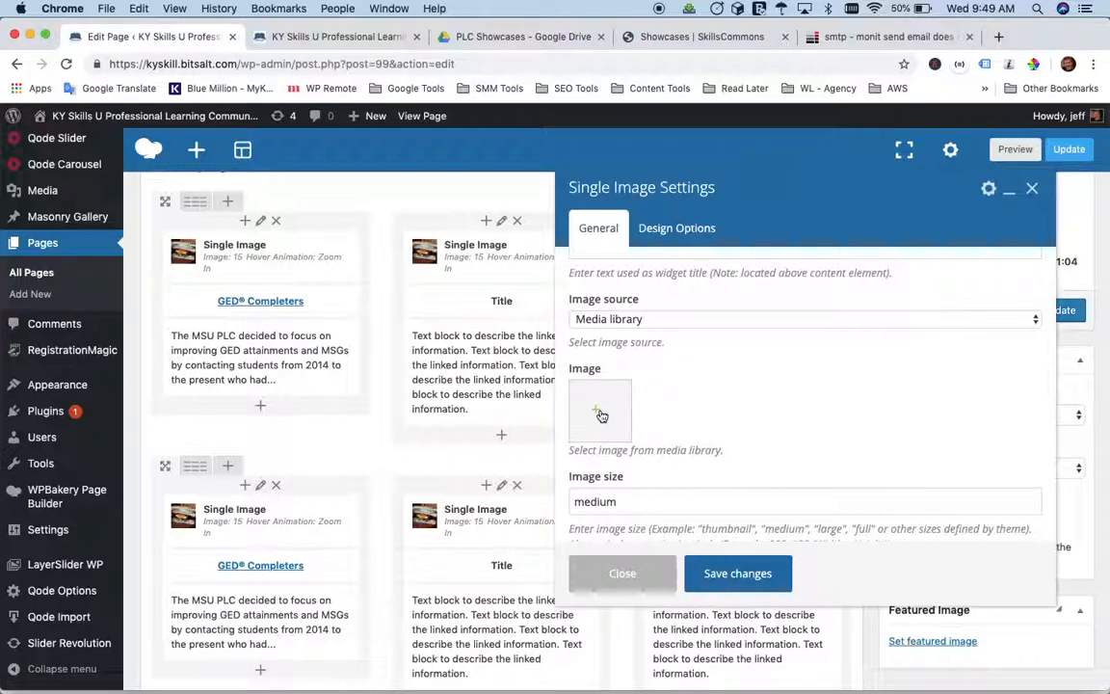
left_click(601, 416)
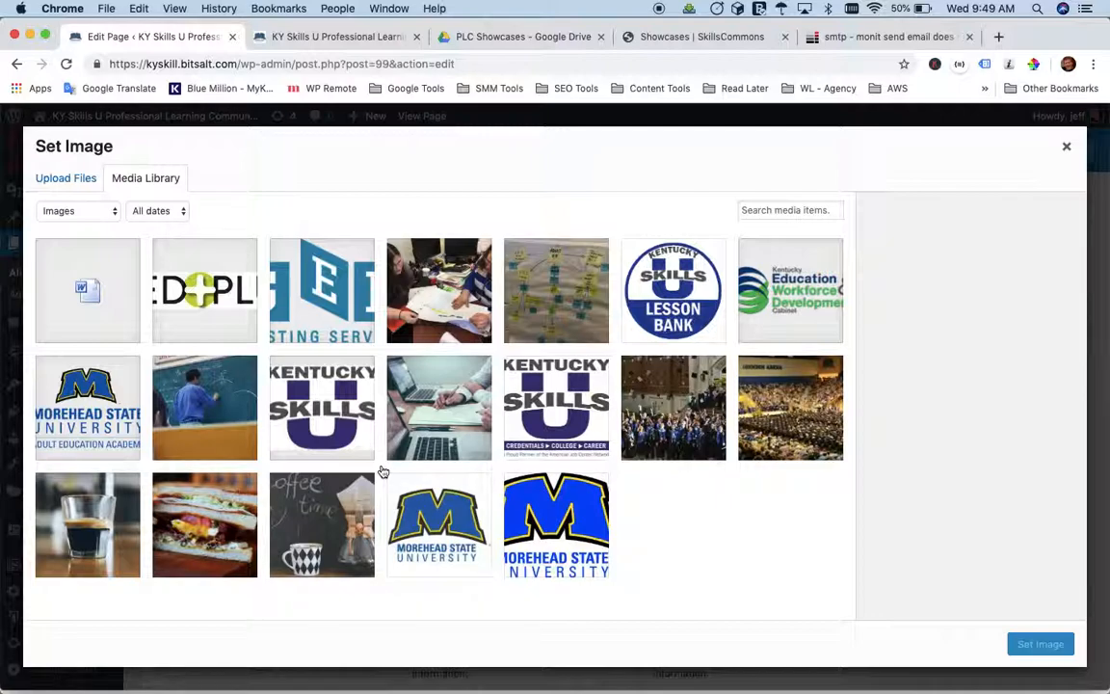
Examine the media library's type and date filters and the file upload option.
left_click(110, 214)
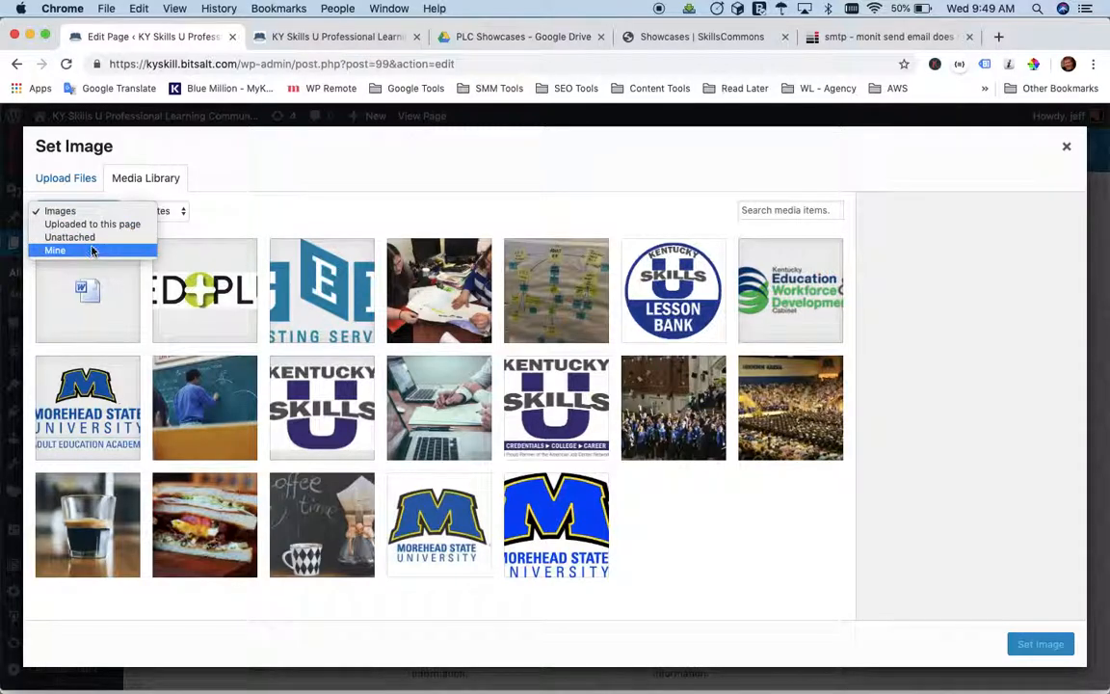
left_click(232, 219)
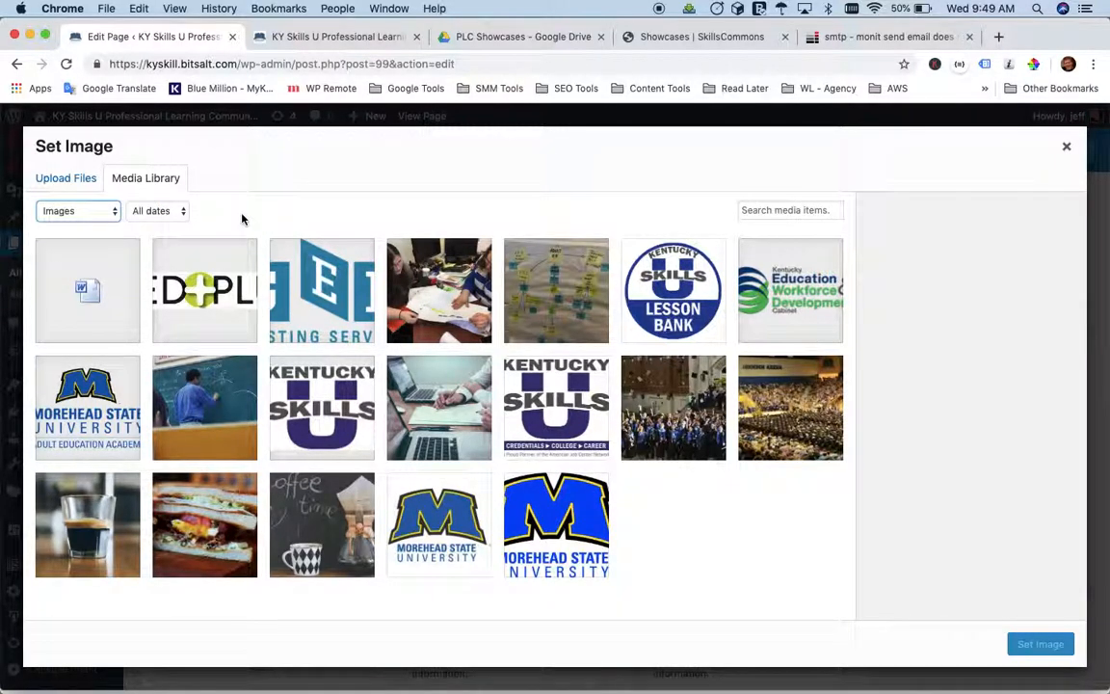
left_click(177, 216)
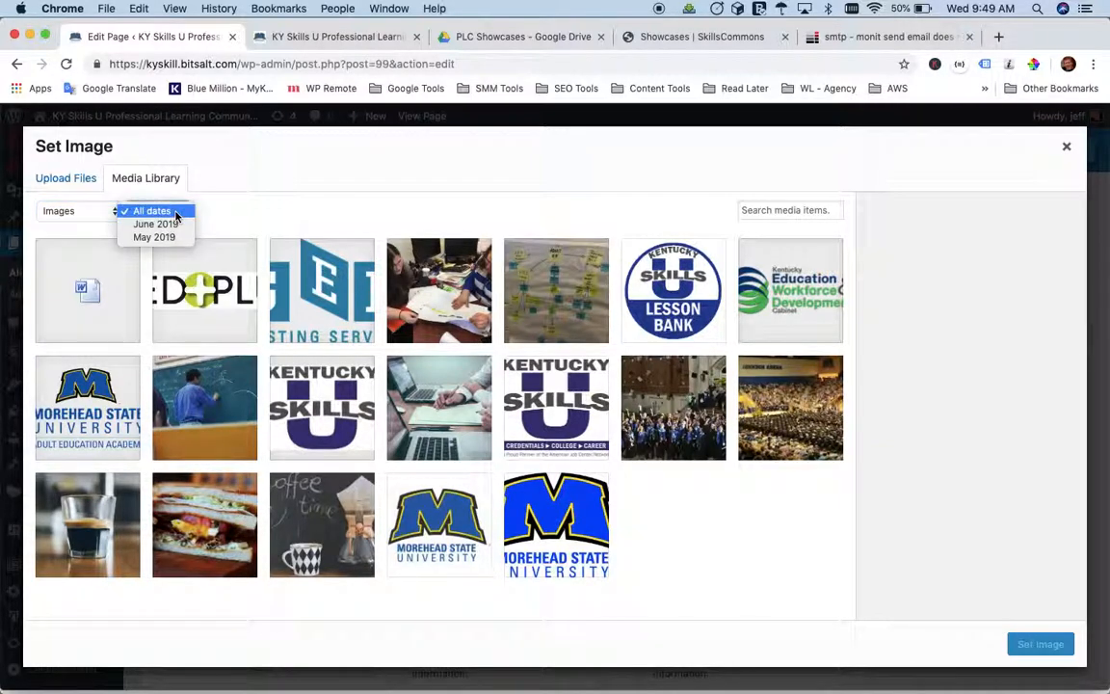
left_click(229, 214)
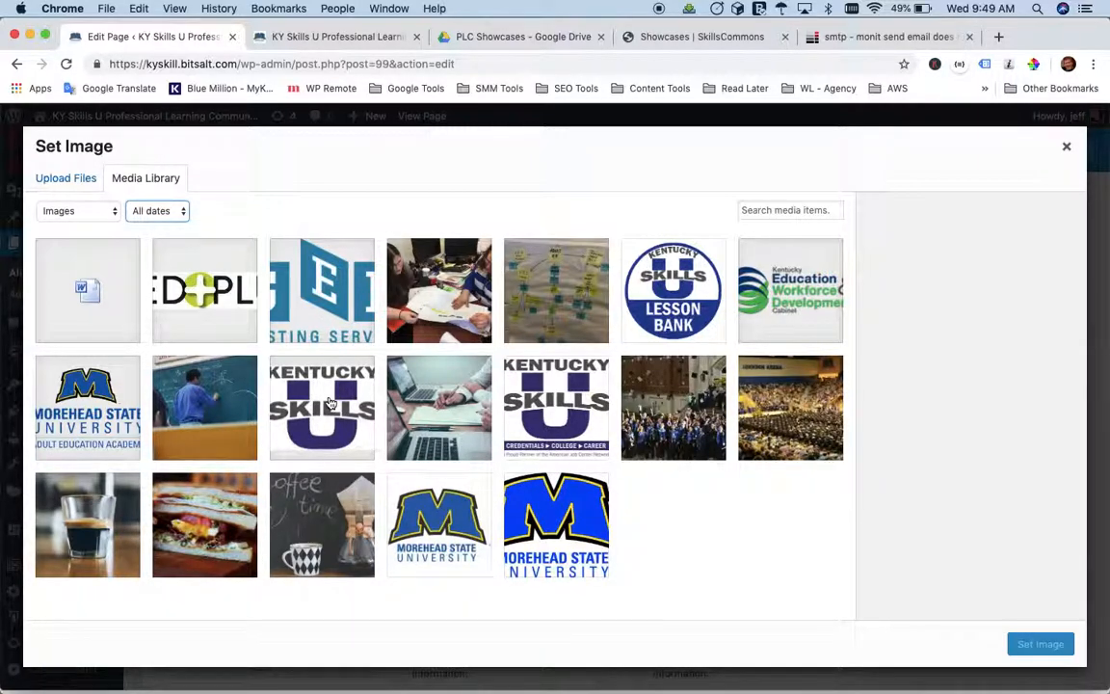
left_click(56, 181)
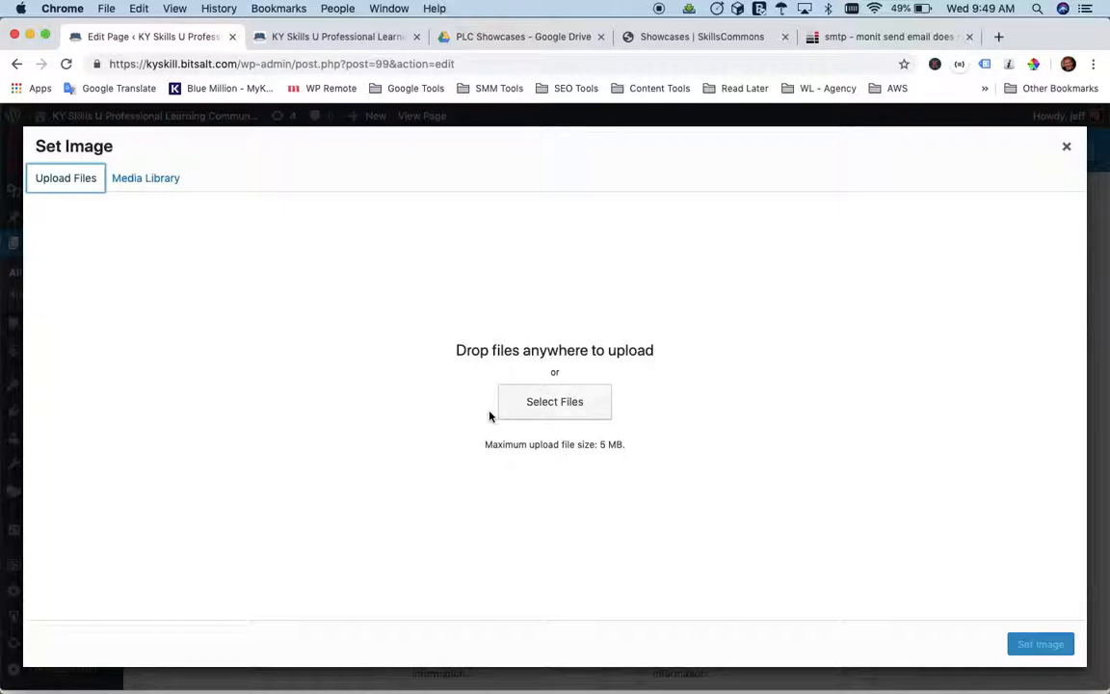
left_click(137, 181)
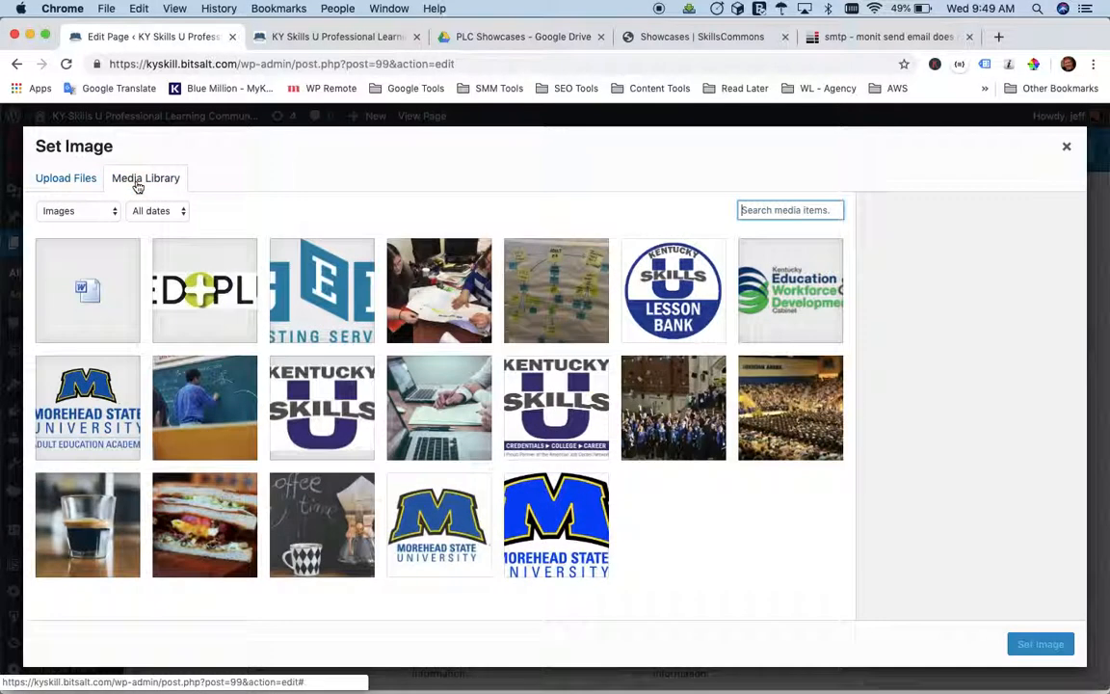
Choose sandwich-1.jpg from the media library, give it the alt text "Sandwich" and set it as the element's image.
left_click(192, 530)
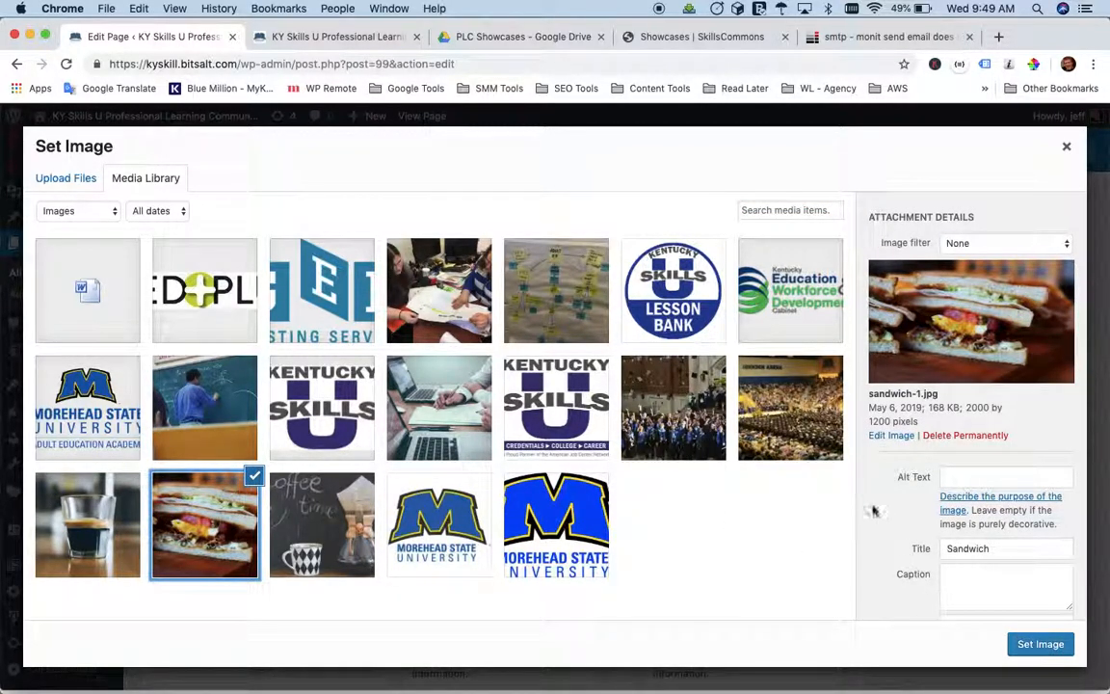
scroll(873, 511, "down", 2)
left_click(982, 414)
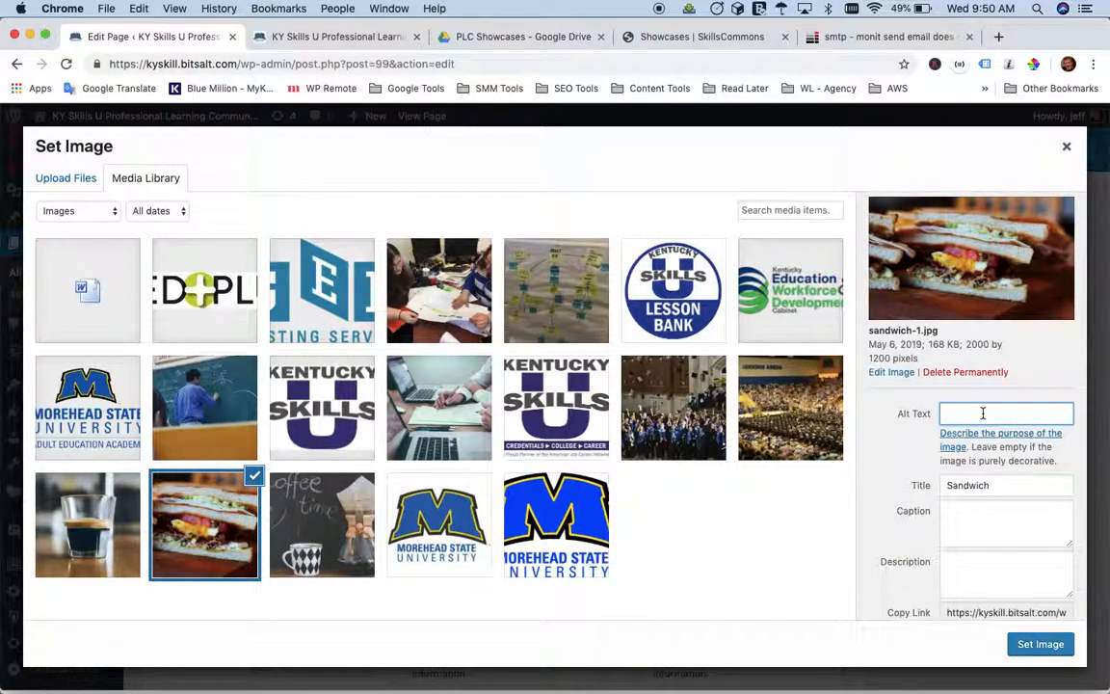
type("Sandwich")
scroll(904, 528, "down", 1)
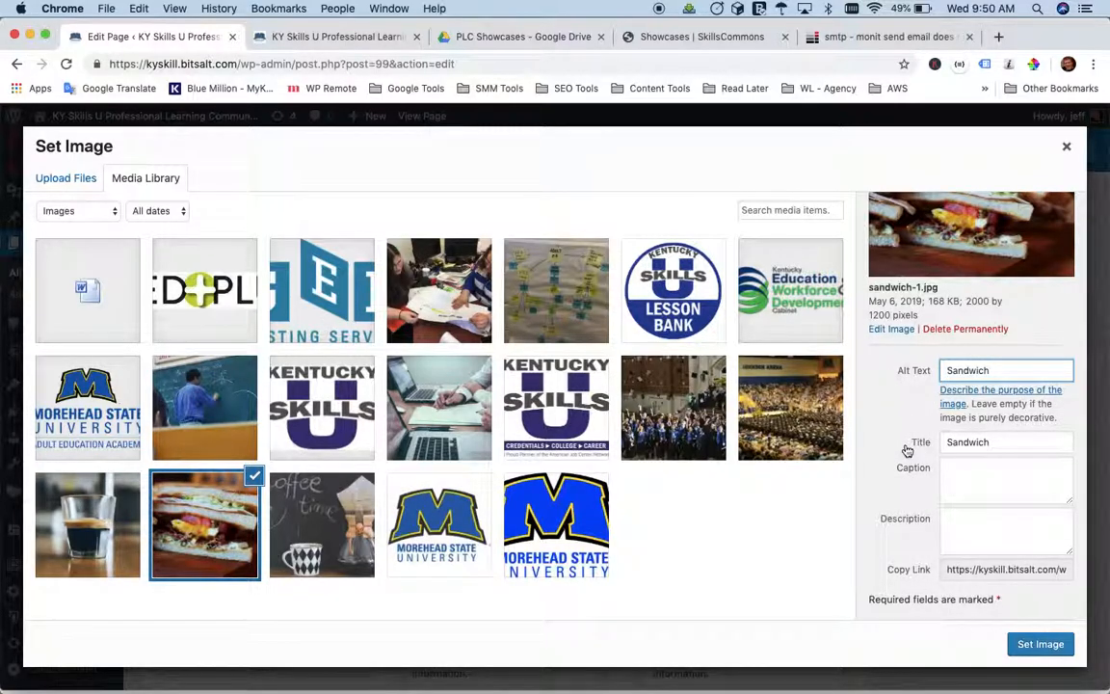
left_click(1040, 645)
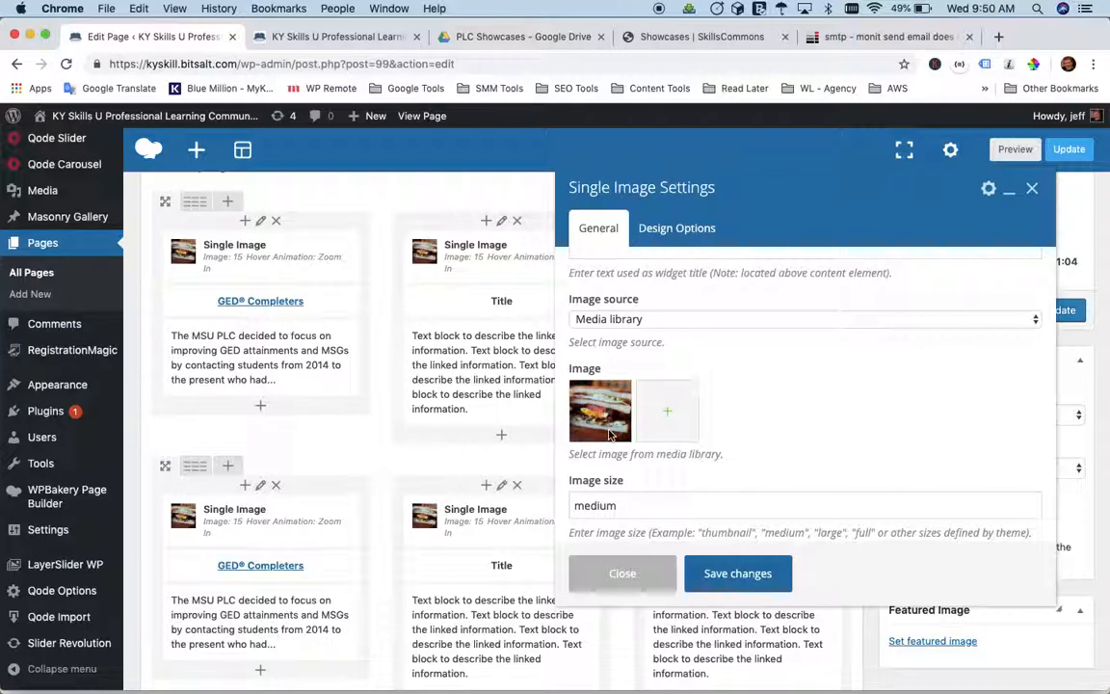
Examine the image size, caption, alignment and style options in the Single Image settings.
scroll(780, 393, "down", 3)
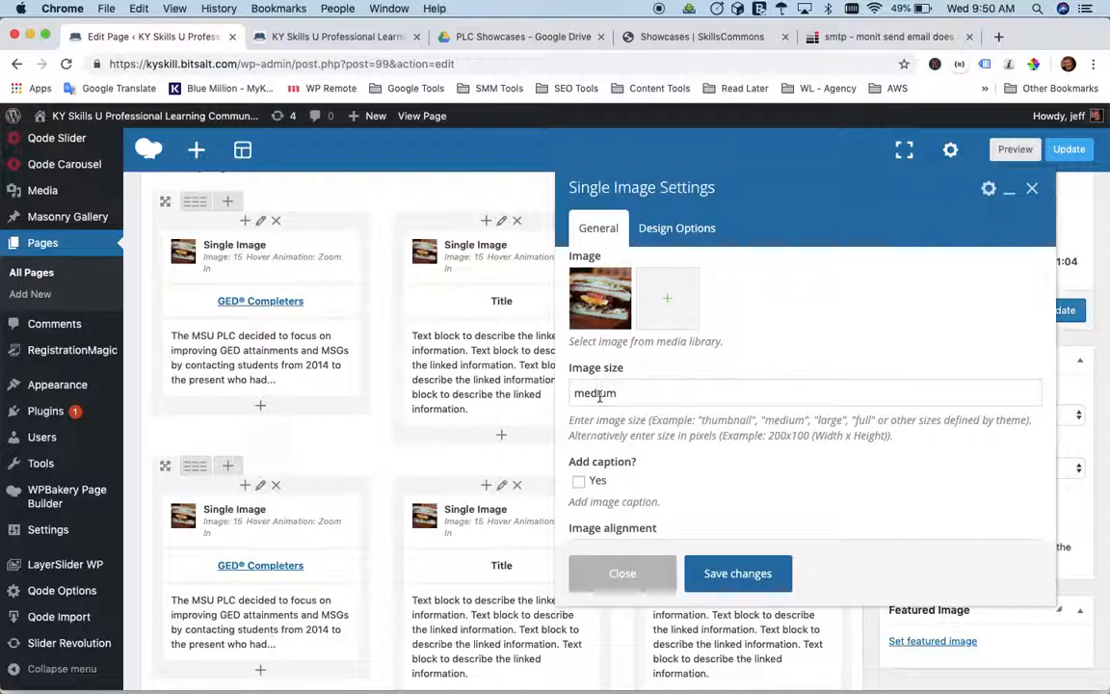
double_click(591, 395)
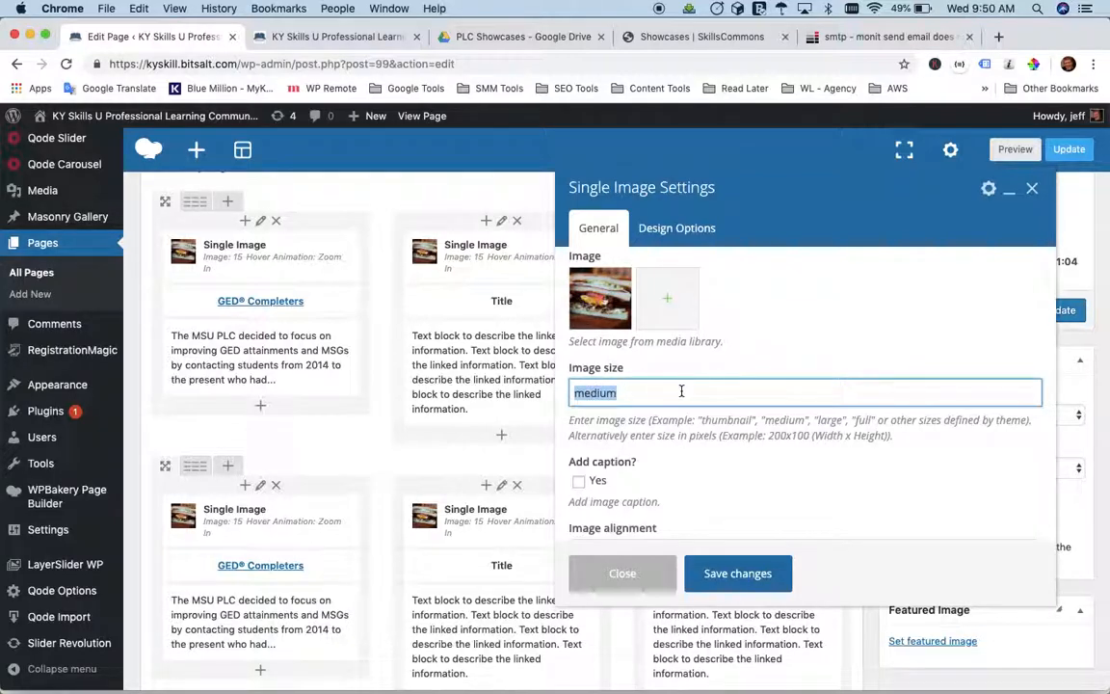
scroll(674, 328, "down", 2)
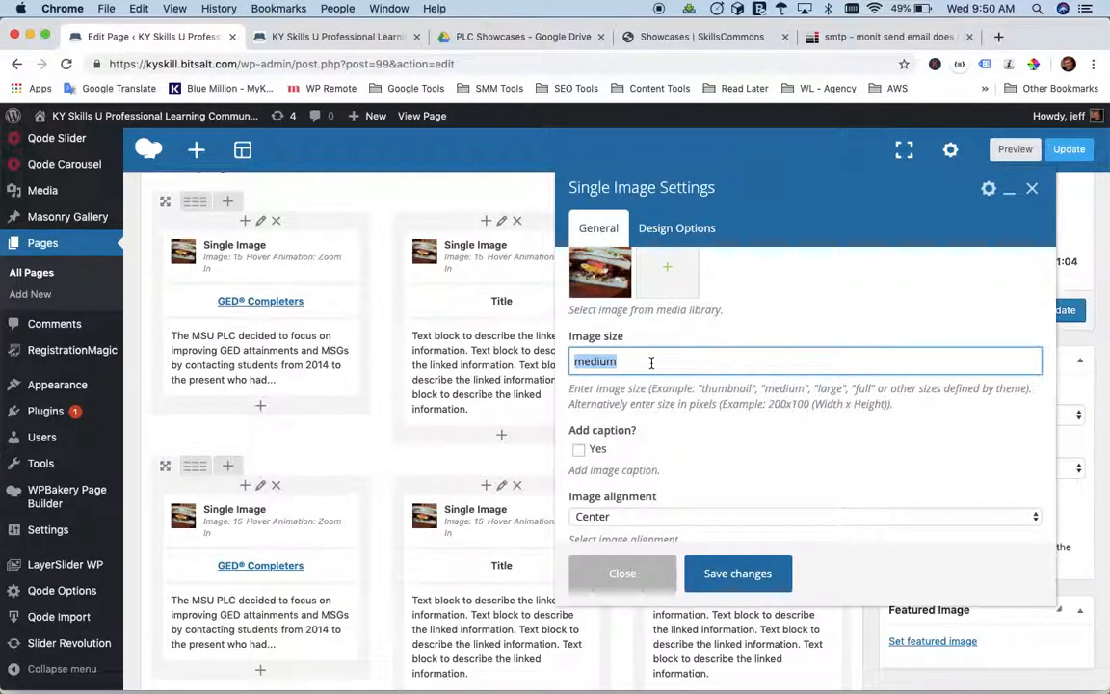
scroll(702, 420, "down", 5)
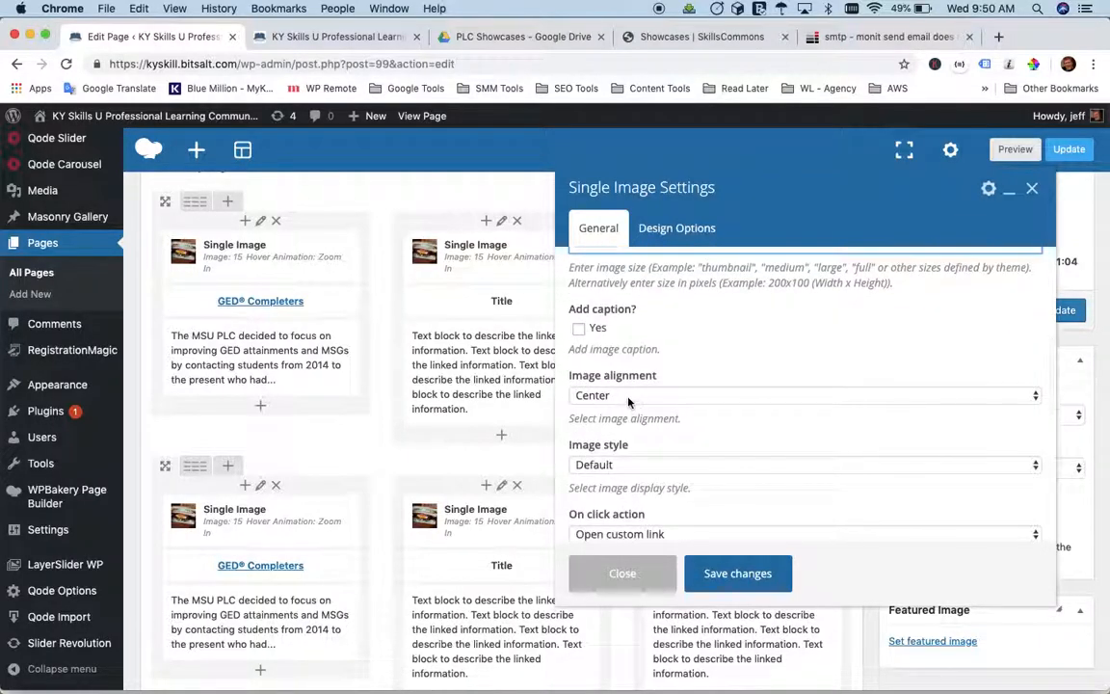
left_click(646, 396)
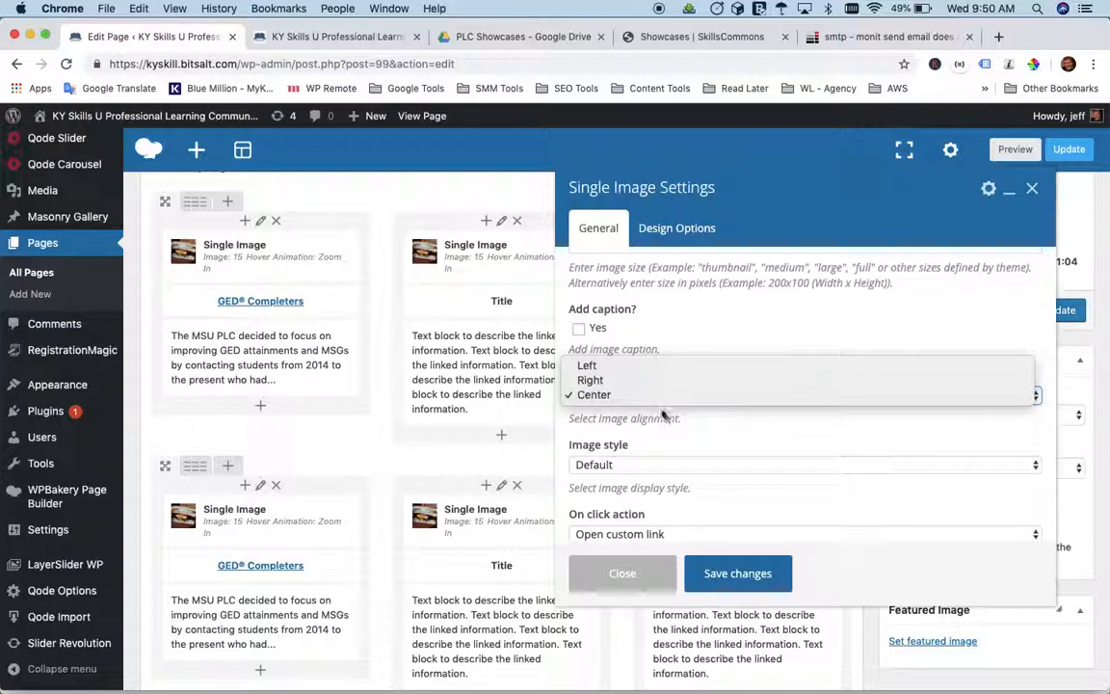
left_click(701, 421)
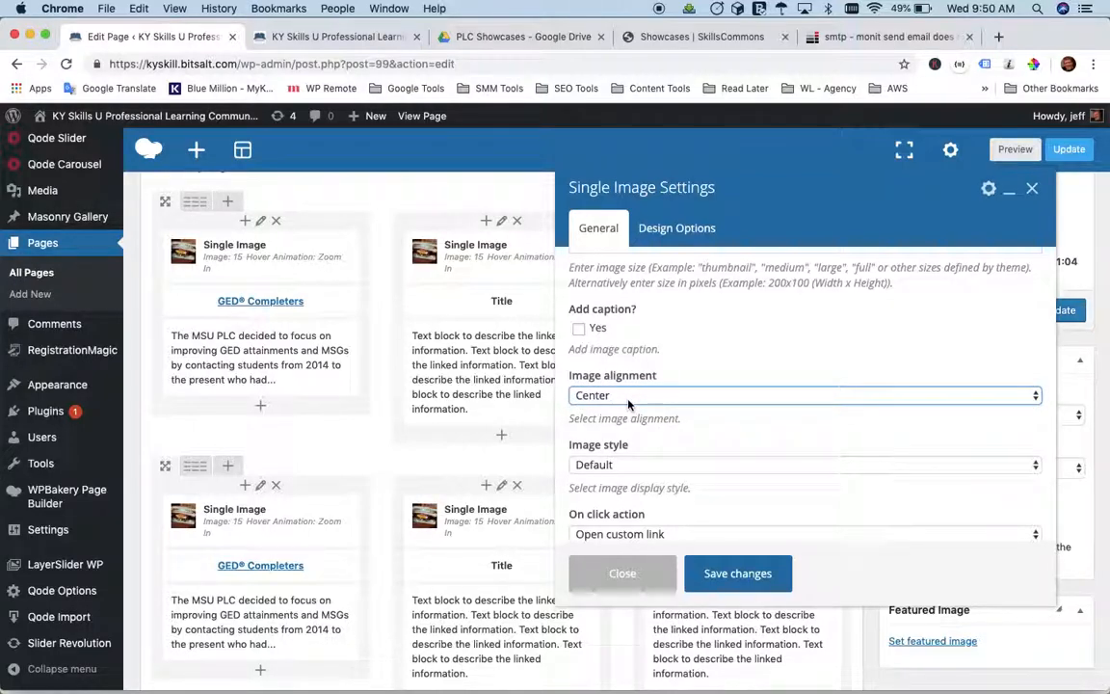
scroll(629, 400, "up", 2)
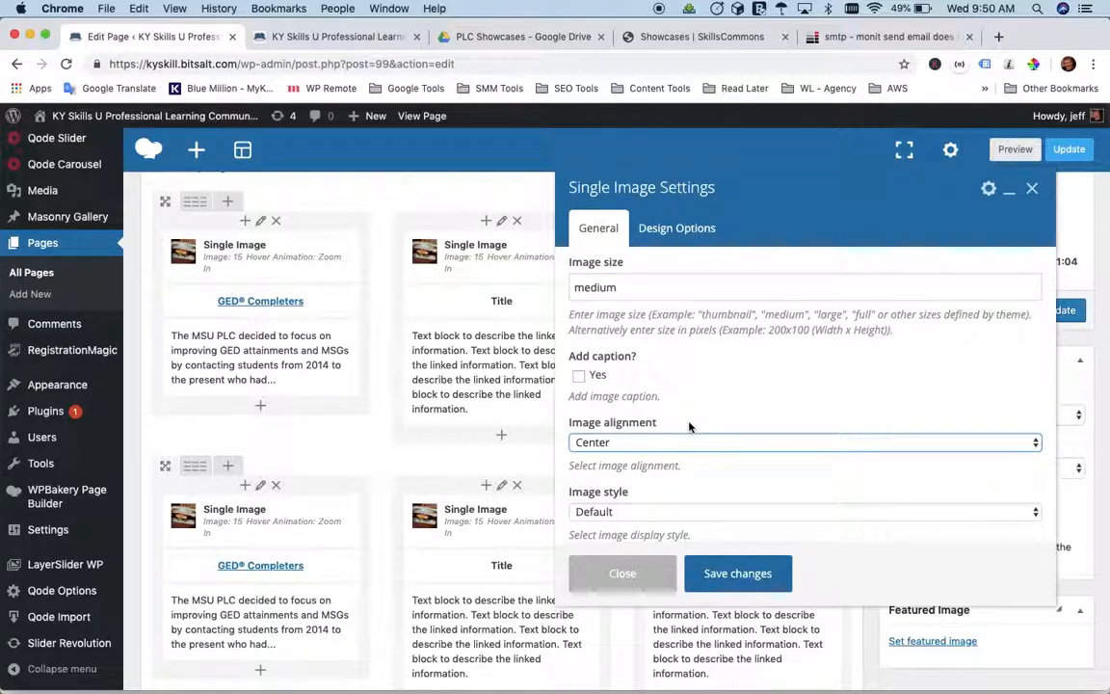
scroll(684, 424, "down", 1)
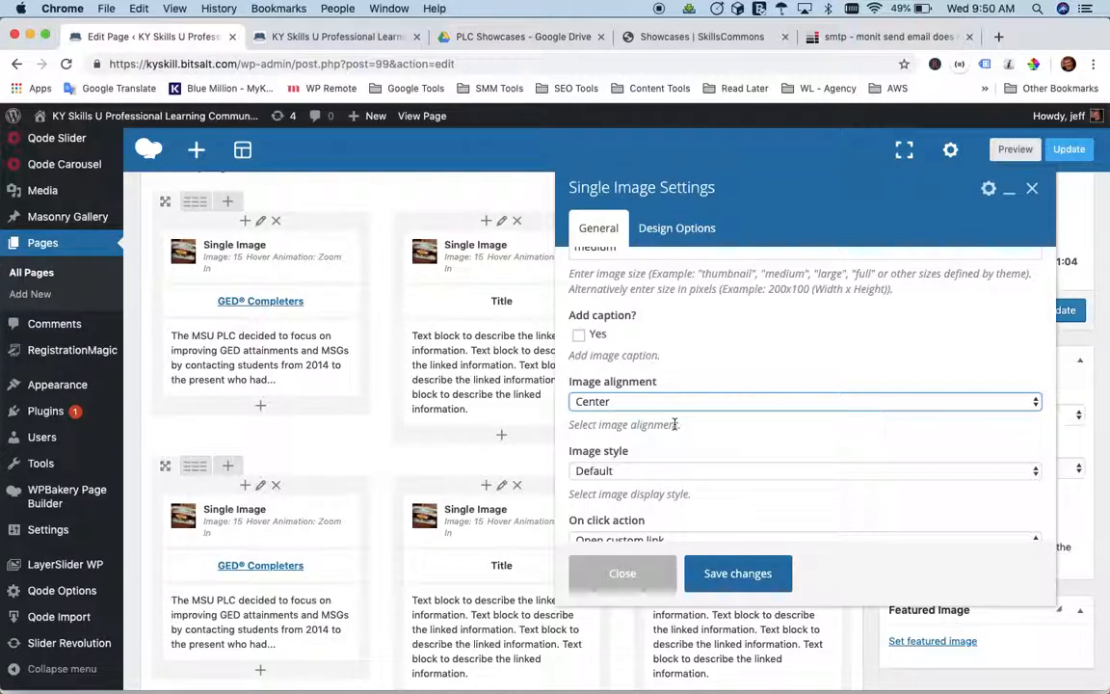
scroll(674, 433, "down", 1)
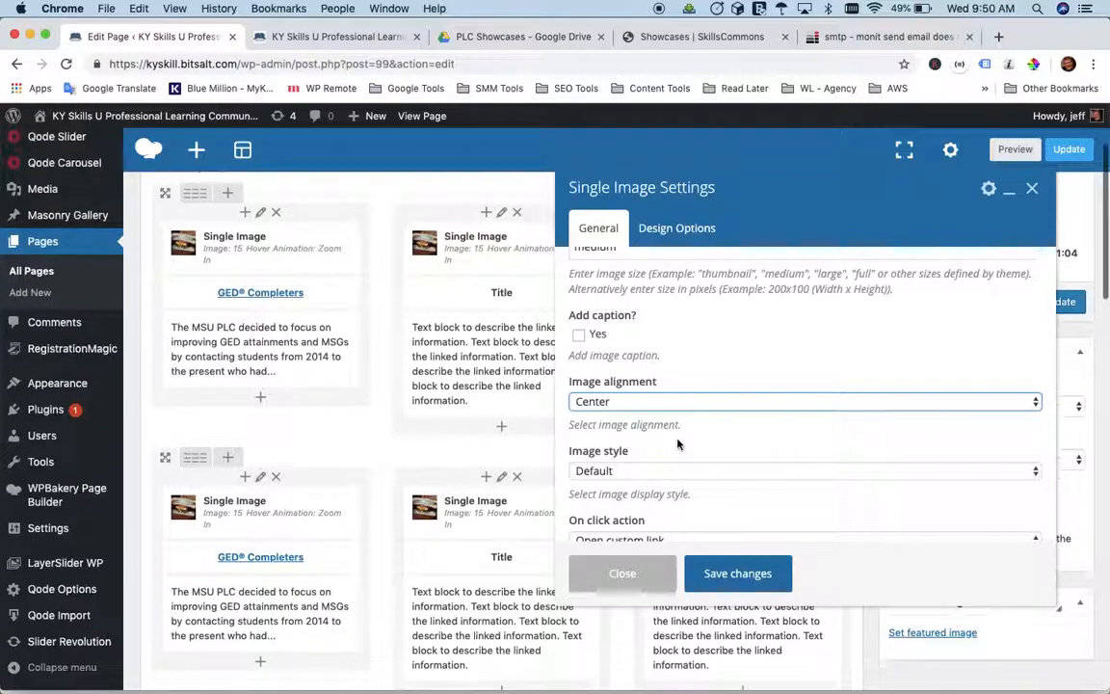
scroll(694, 385, "down", 4)
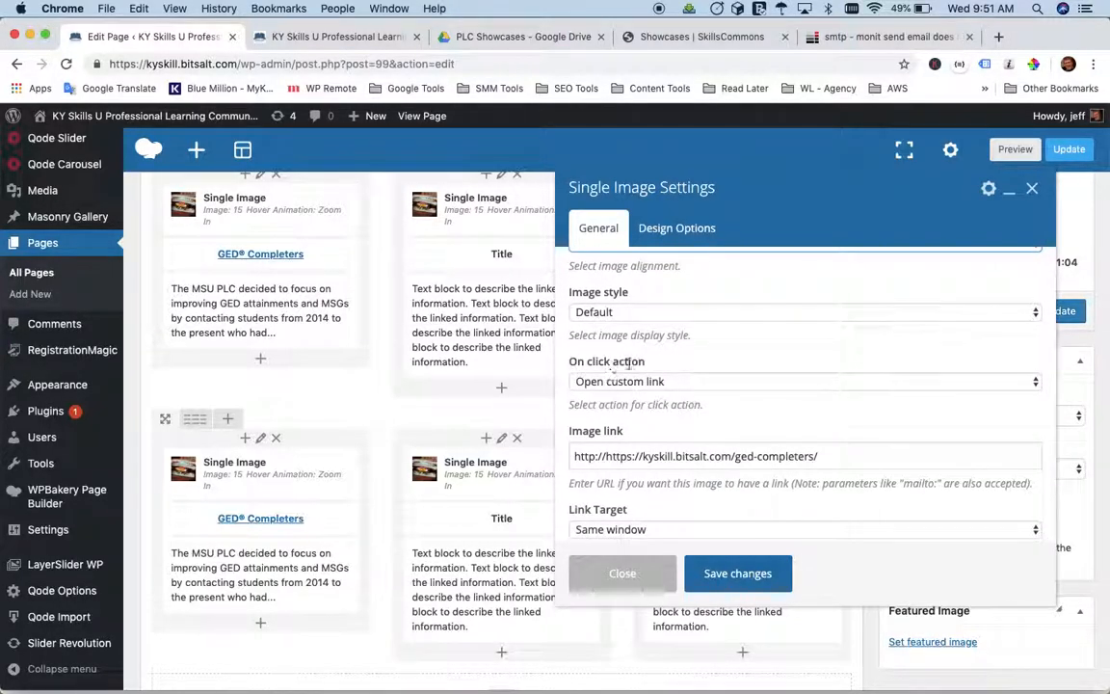
left_click(683, 383)
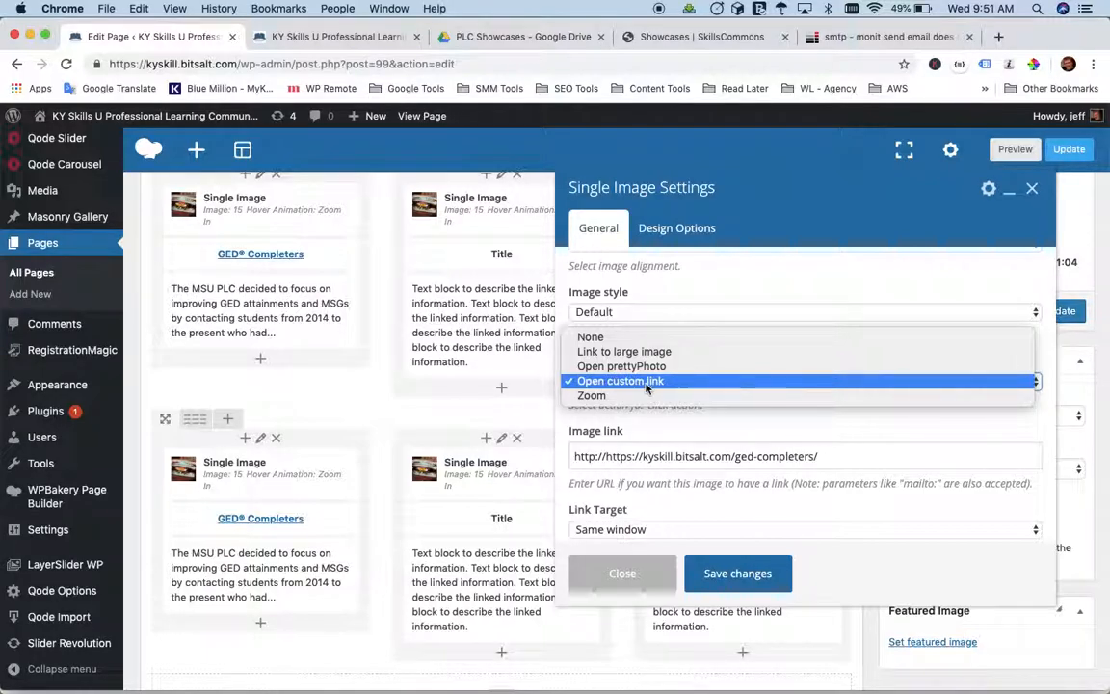
left_click(644, 382)
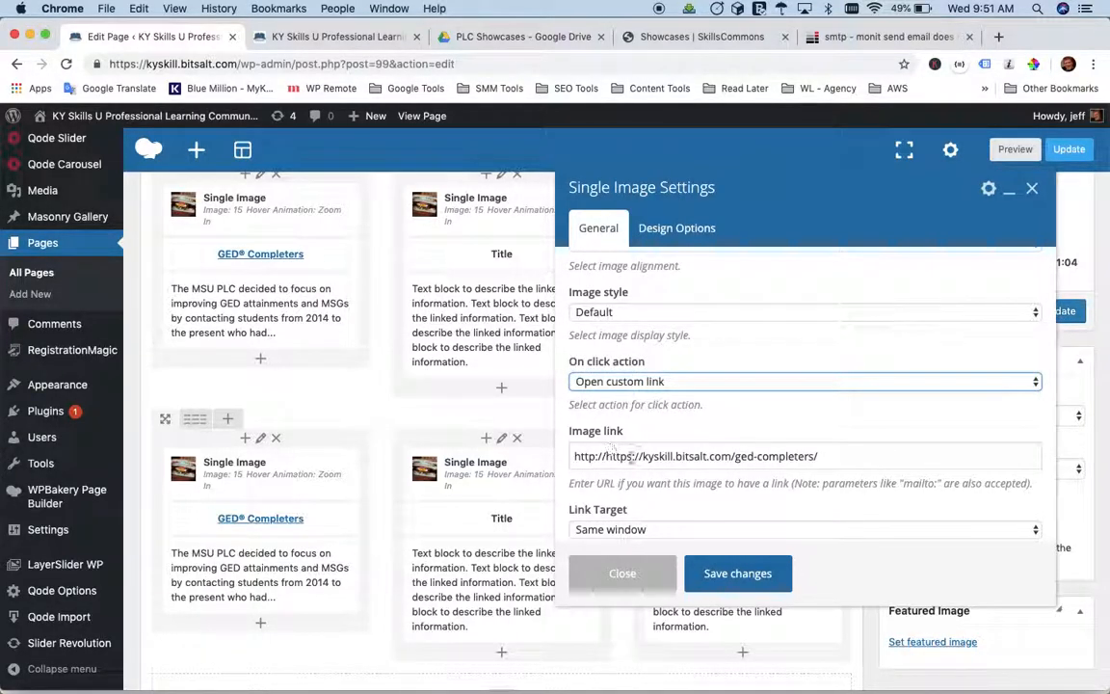
double_click(684, 457)
triple_click(696, 456)
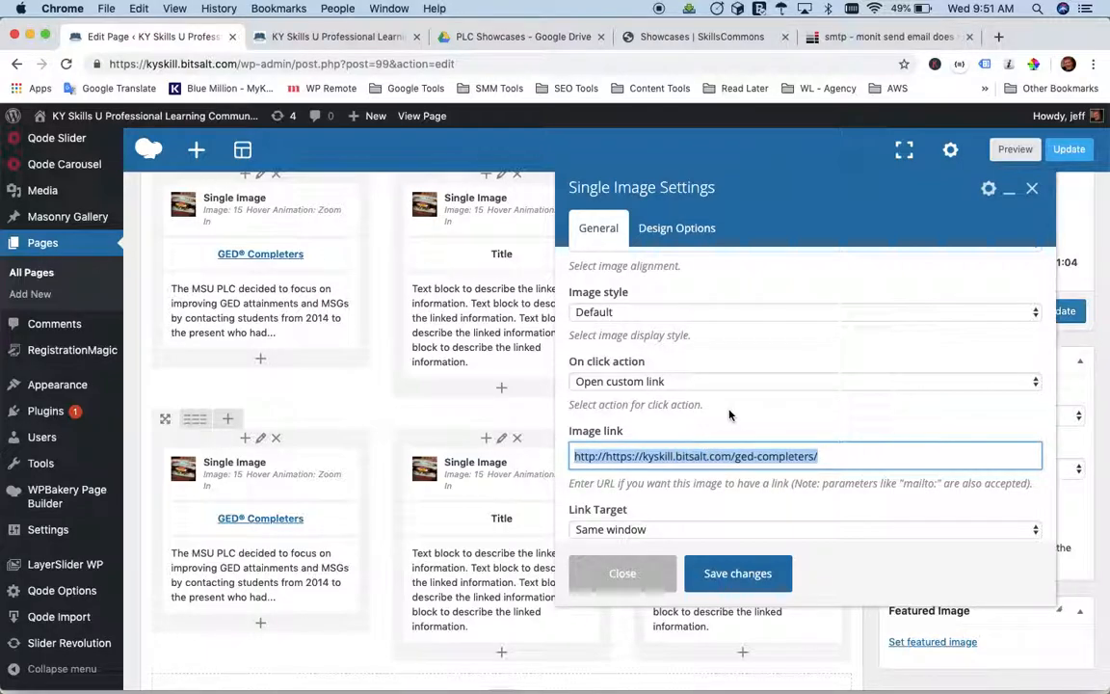
left_click(604, 459)
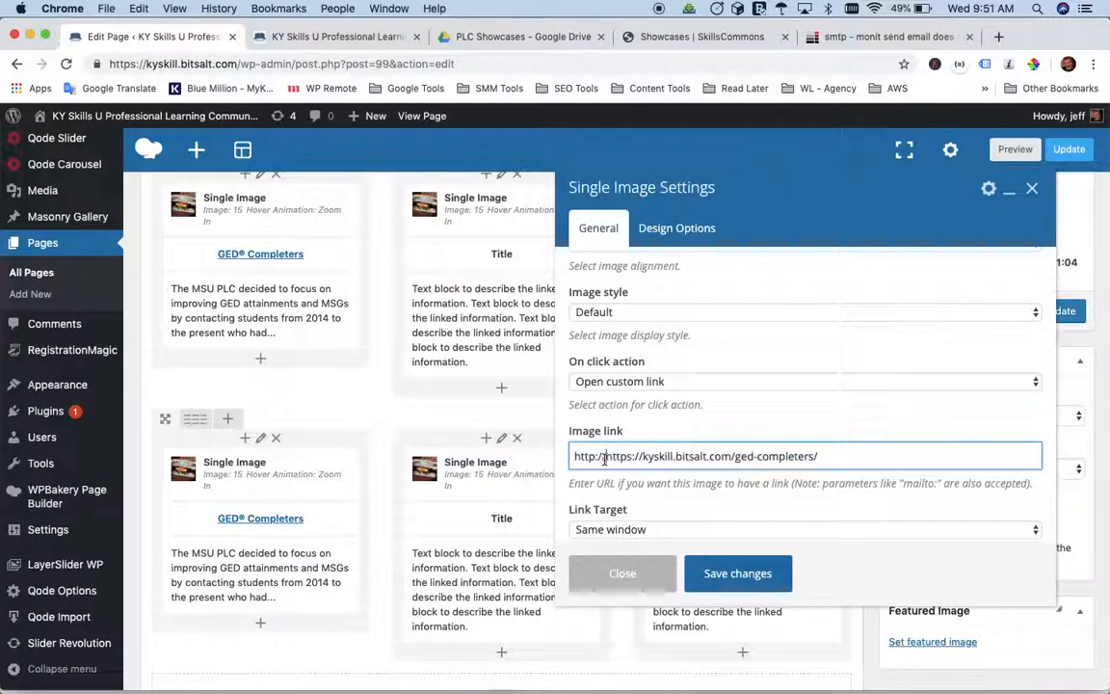
key("BackSpace")
key("BackSpace")
key("BackSpace")
key("BackSpace")
key("BackSpace")
key("BackSpace")
key("BackSpace")
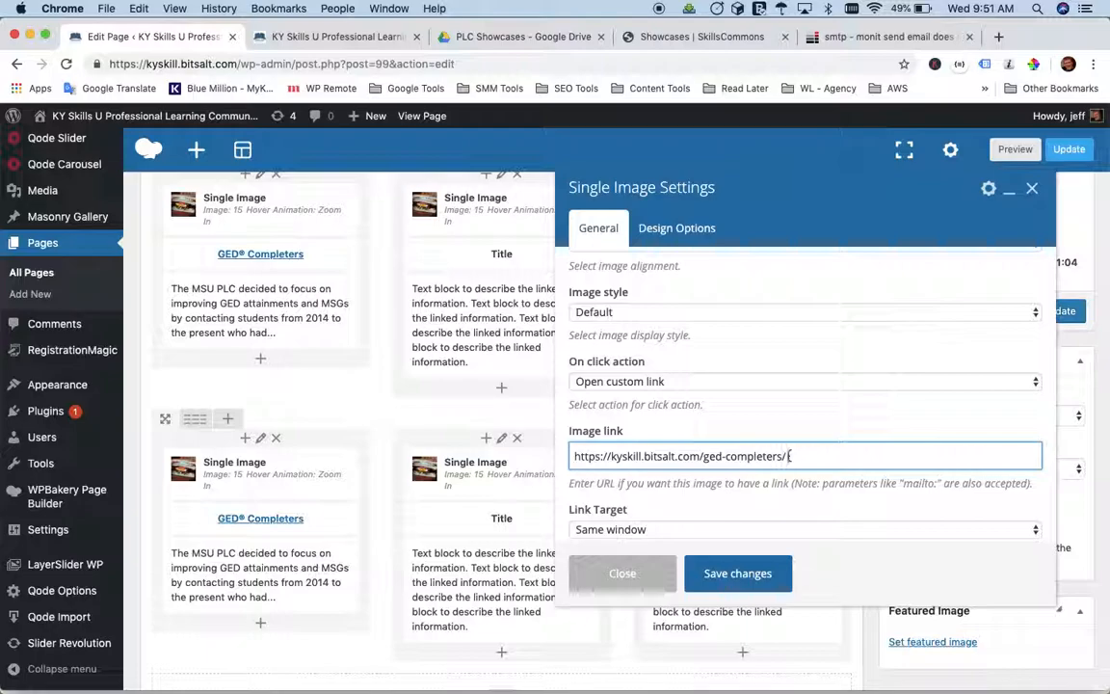
Review the image link and its target options, keeping the link target as Same window.
left_click_drag(794, 456, 561, 466)
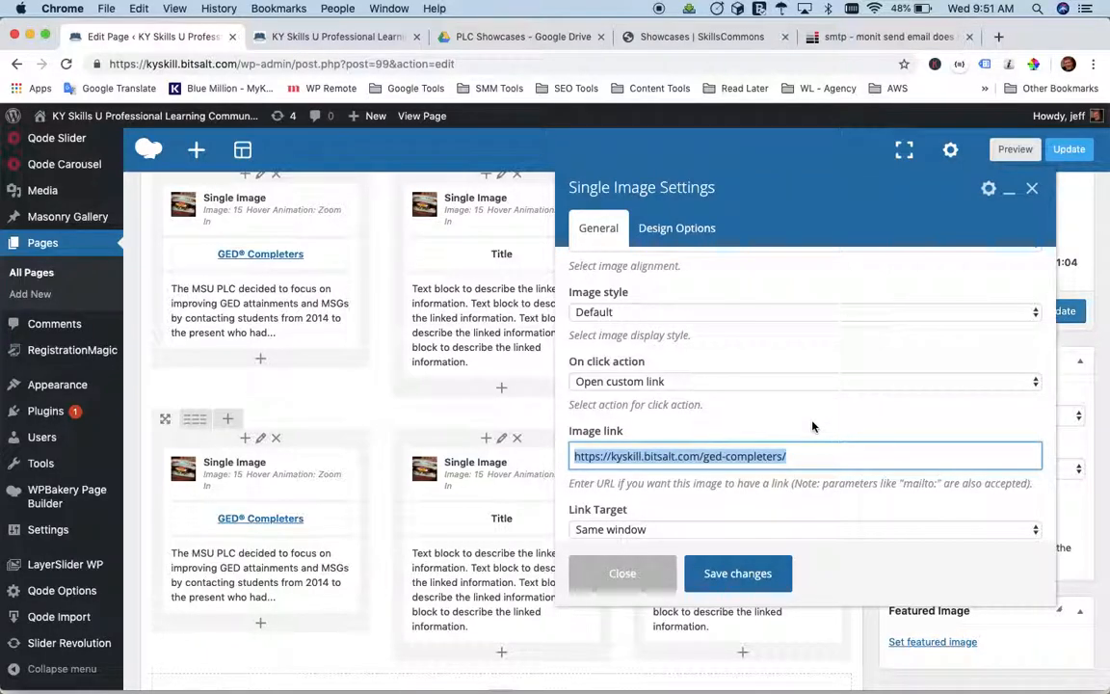
scroll(827, 424, "down", 3)
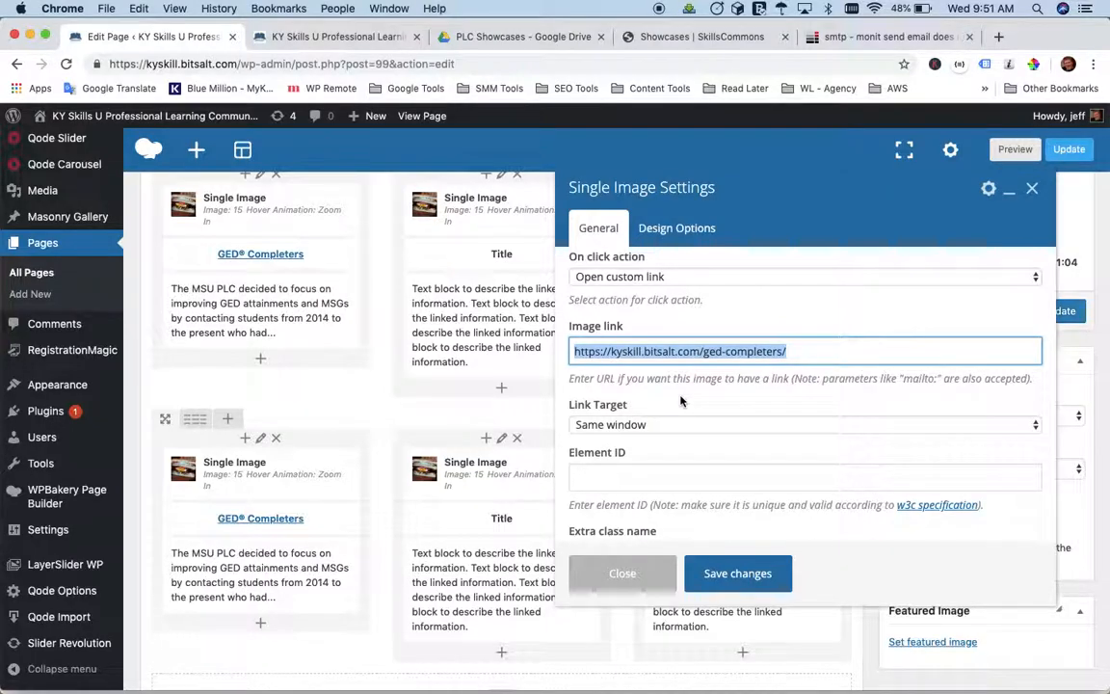
left_click(622, 395)
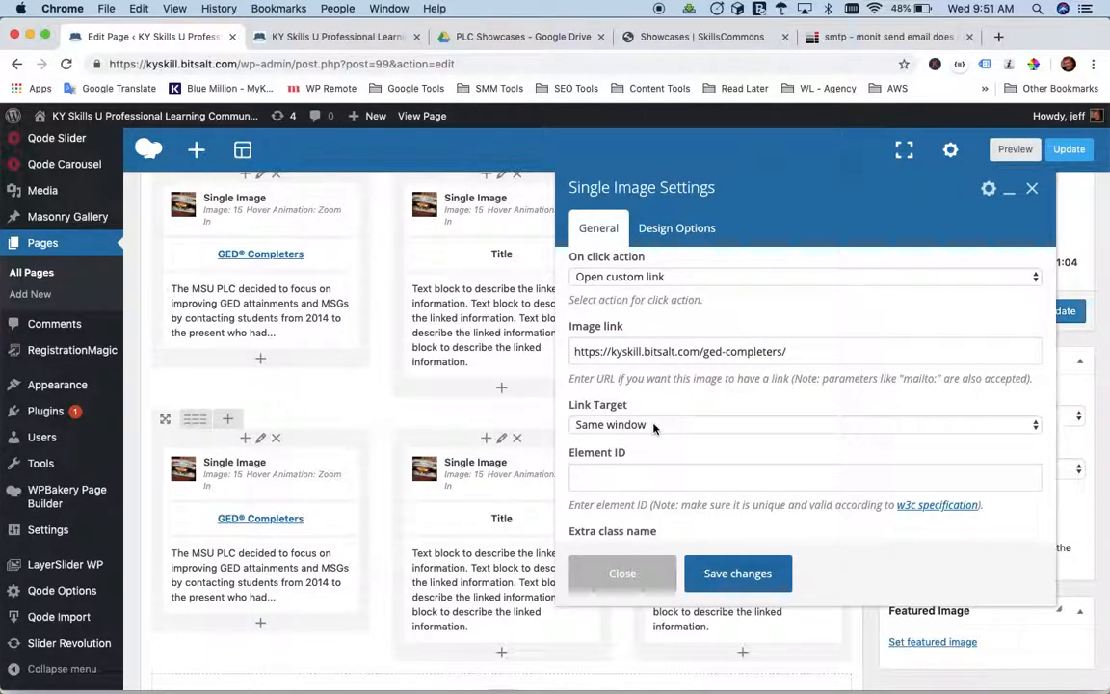
scroll(626, 385, "down", 2)
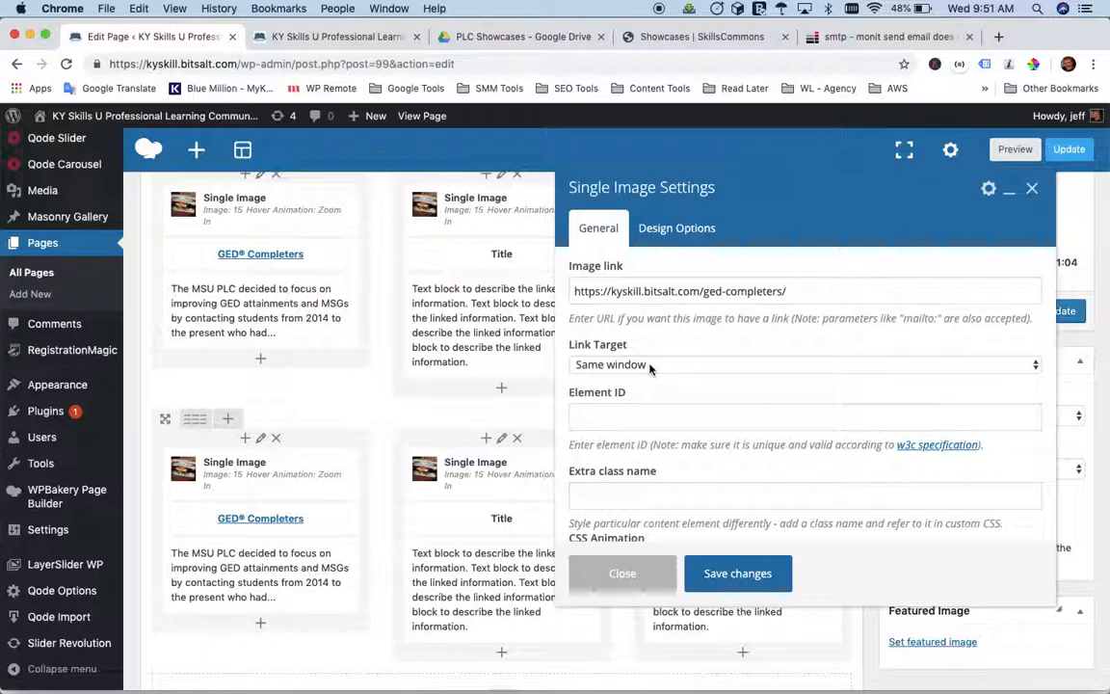
left_click(650, 367)
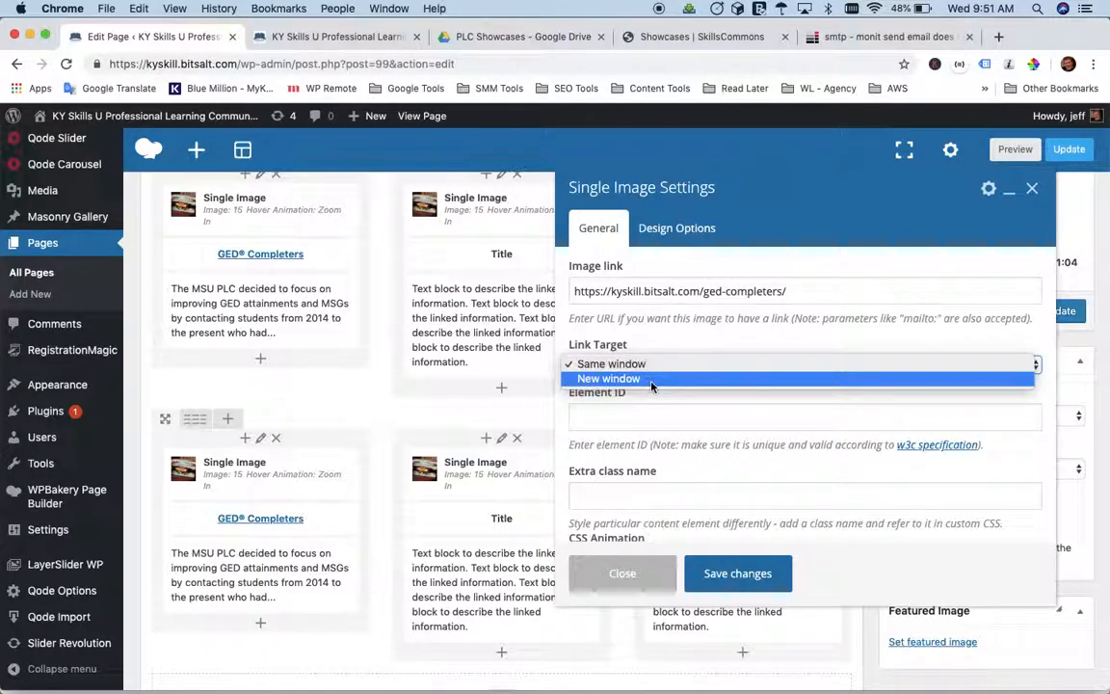
left_click(602, 364)
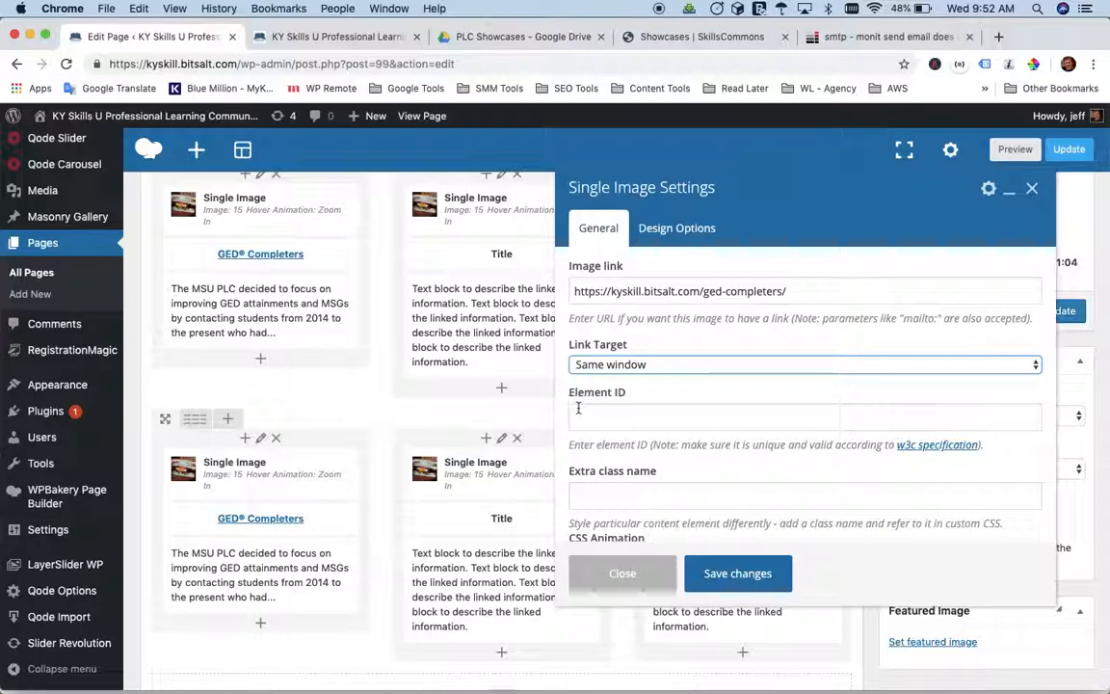
Check the hover animation options, keep Zoom In and save the Single Image settings.
scroll(565, 401, "down", 3)
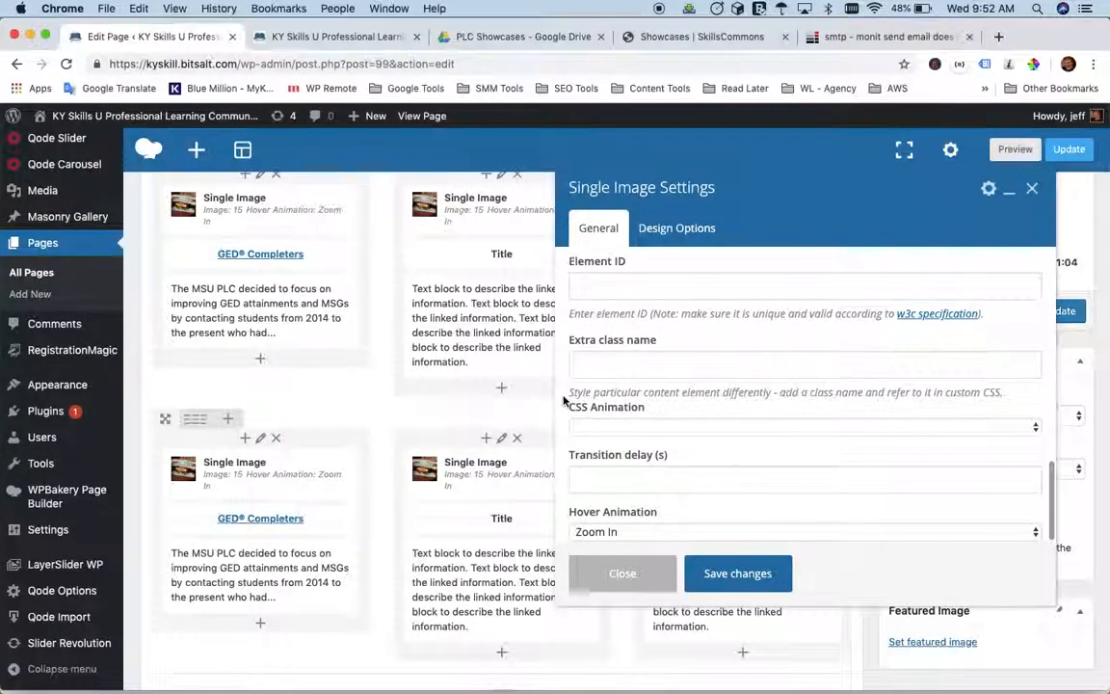
scroll(564, 401, "down", 2)
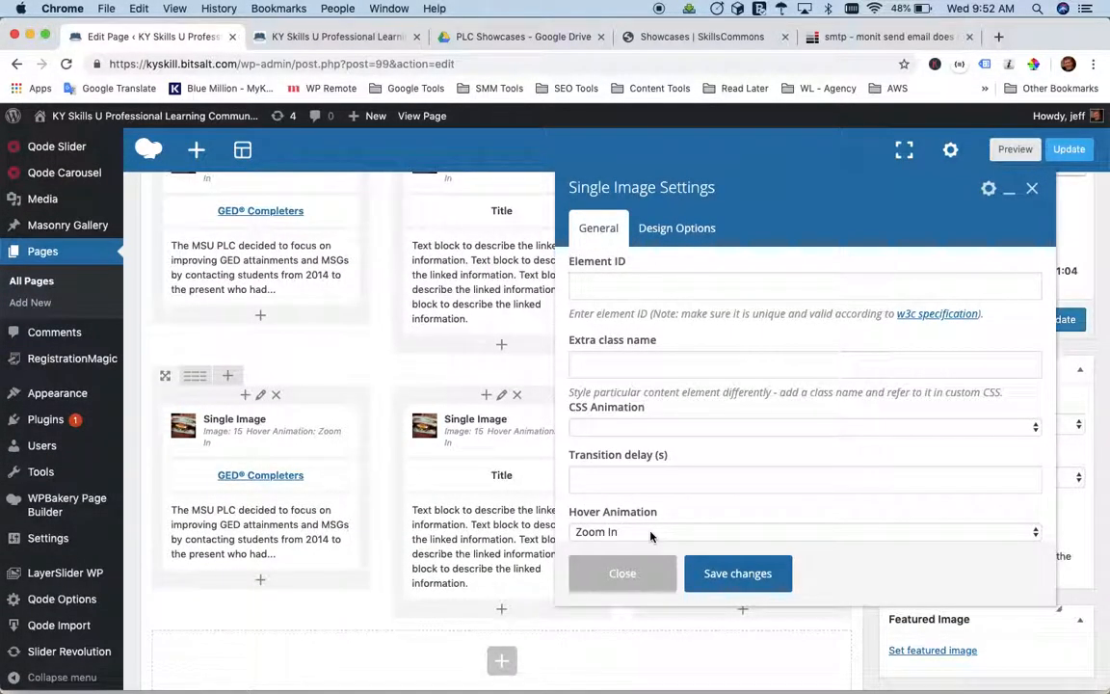
left_click(651, 534)
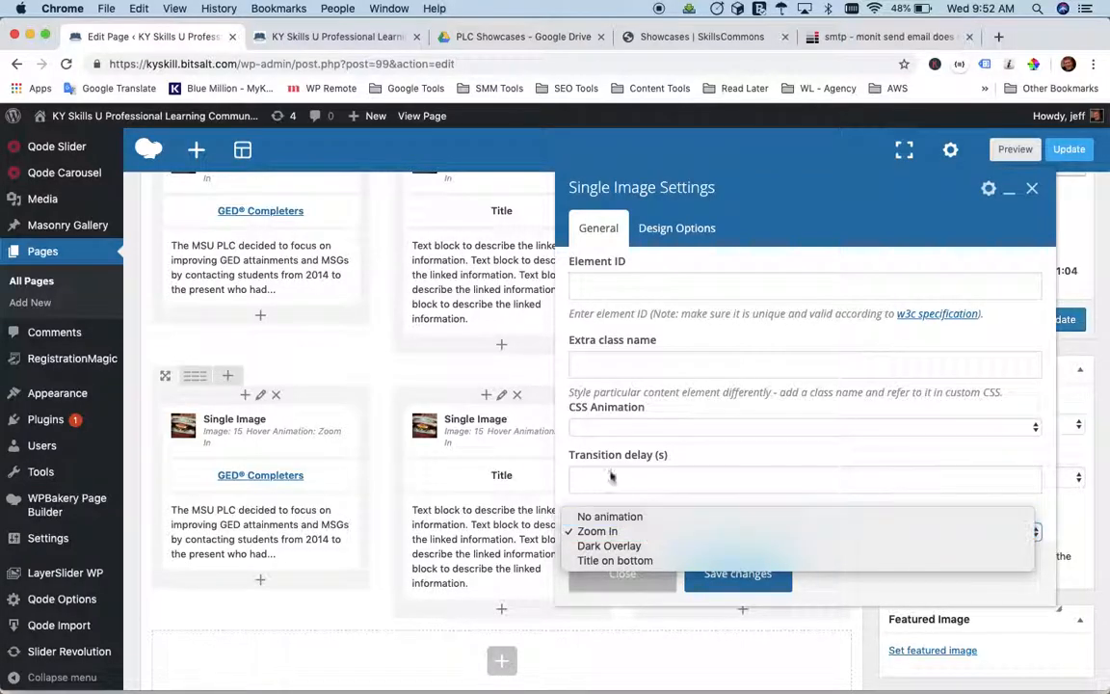
left_click(567, 450)
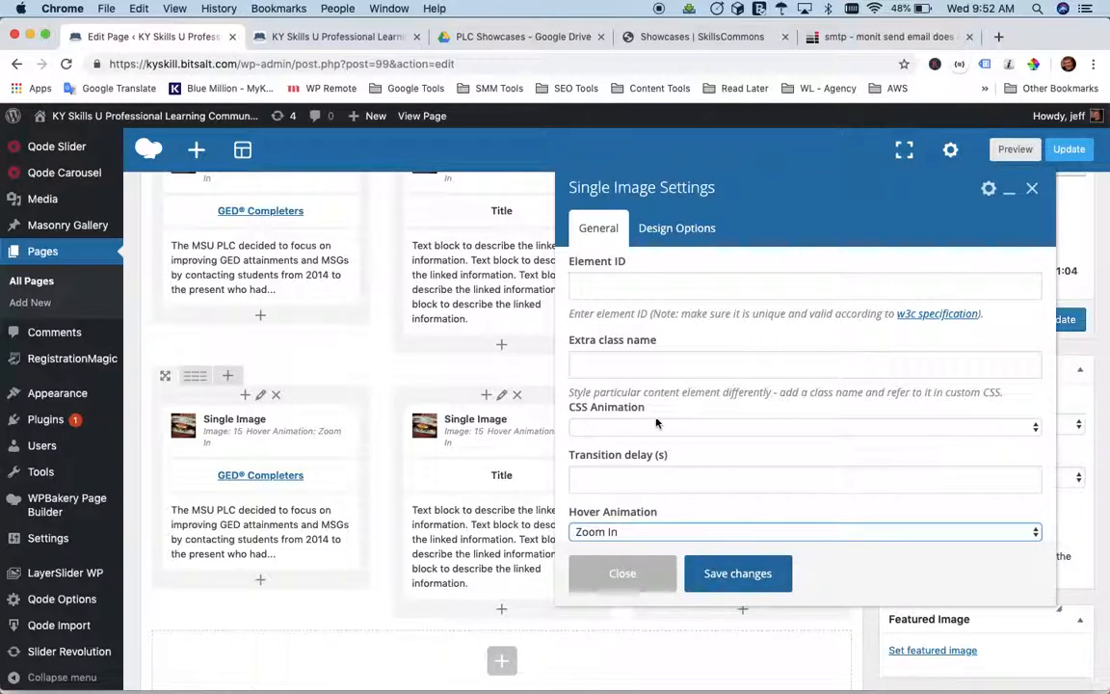
left_click(738, 574)
Replace the GED® Completers title in the top row's first column with "New link" and center it.
scroll(476, 348, "up", 2)
scroll(476, 349, "up", 2)
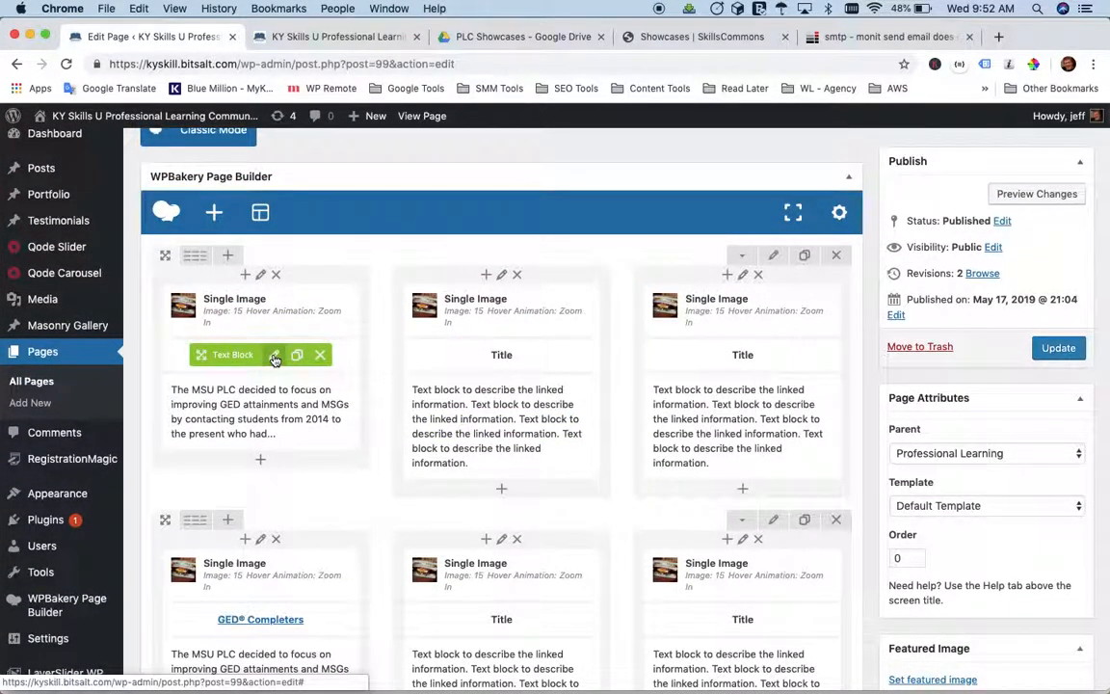
left_click(275, 357)
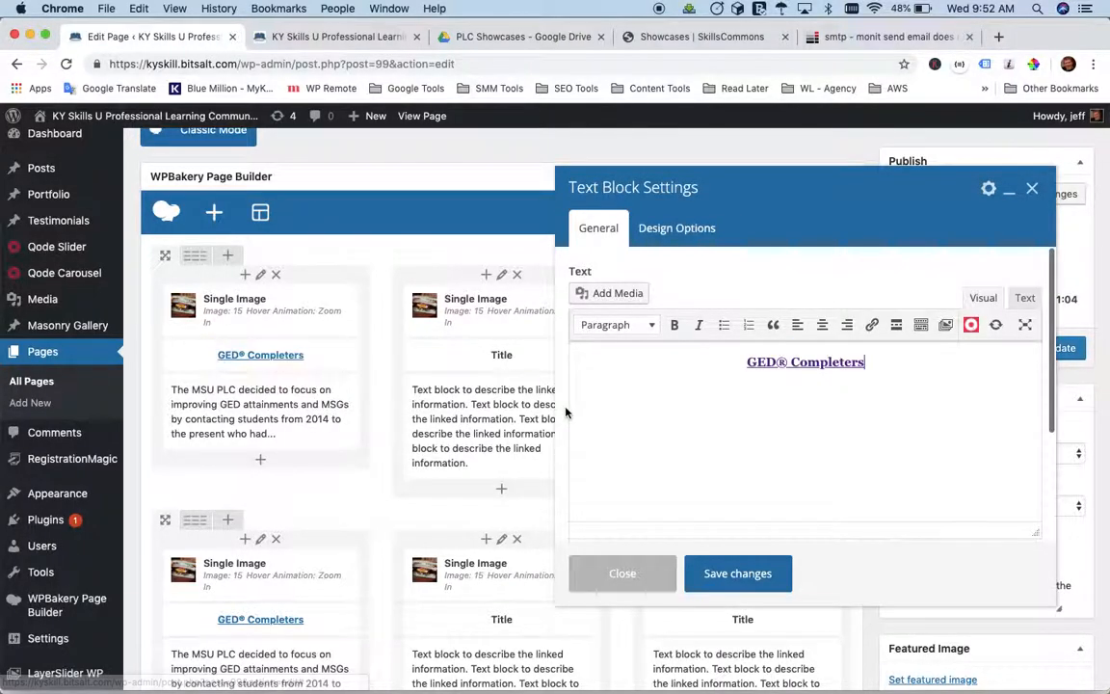
triple_click(810, 363)
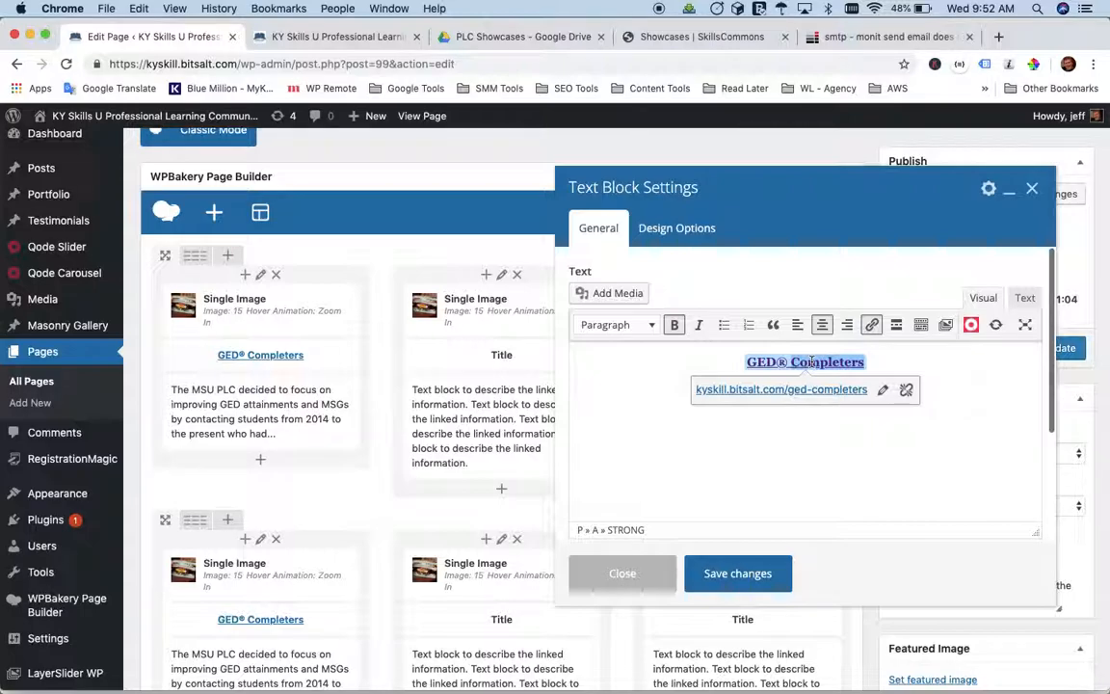
type("GED®")
key("BackSpace")
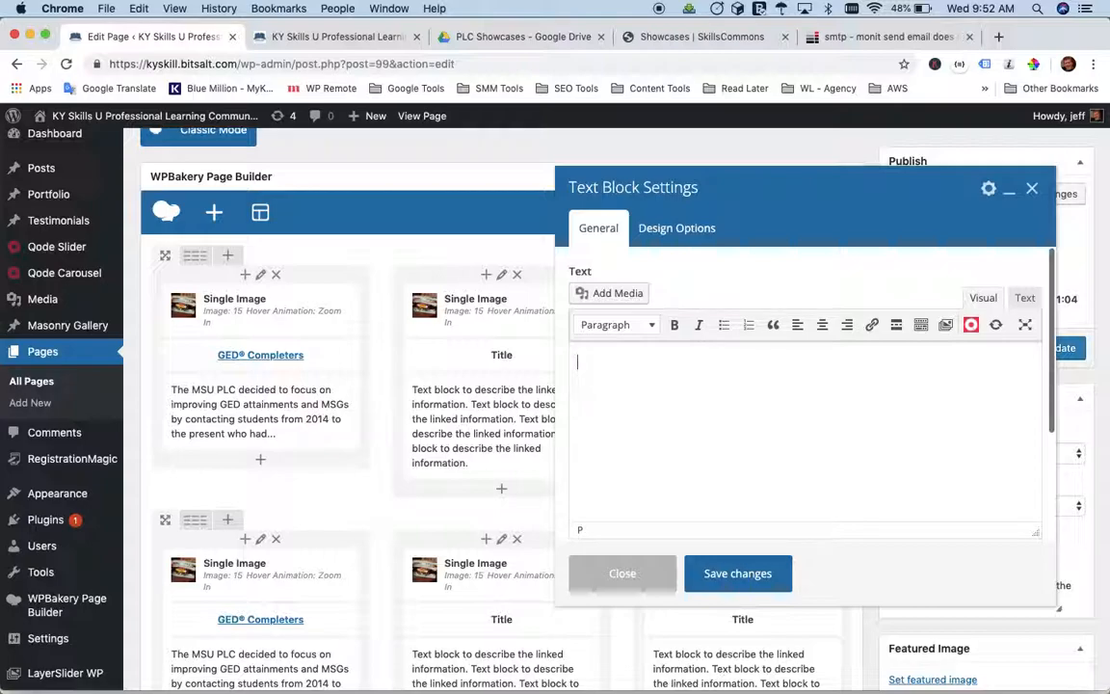
type("New lionk")
left_click(821, 326)
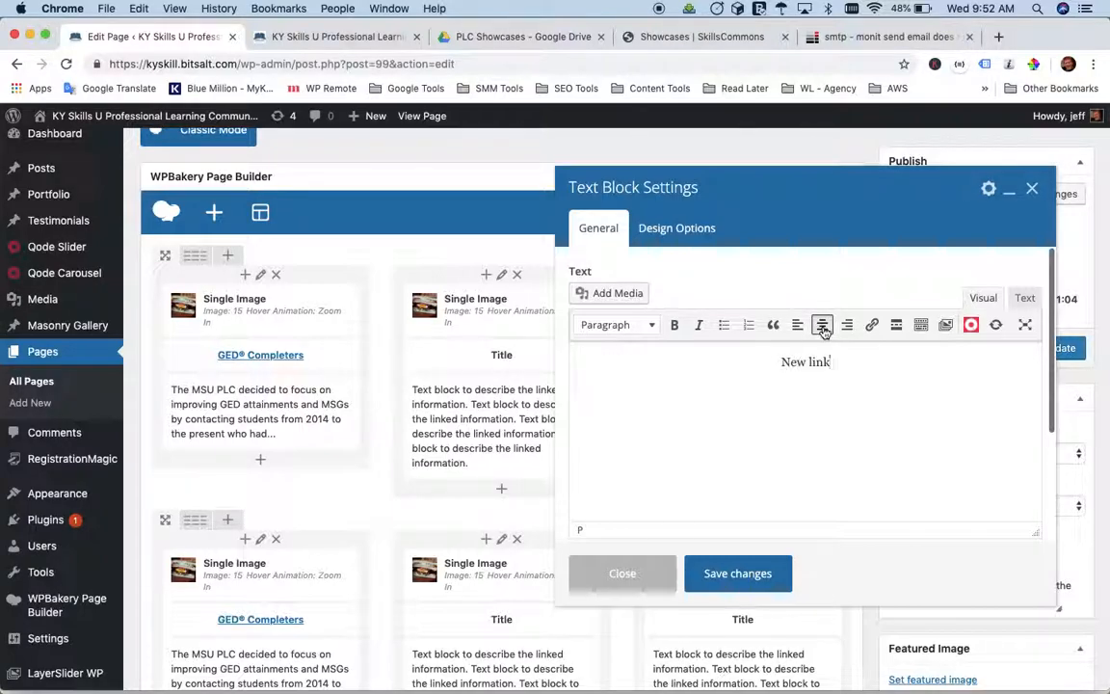
Start inserting a hyperlink on the whole "New link" text.
triple_click(846, 377)
left_click(845, 362)
left_click_drag(845, 362, 768, 361)
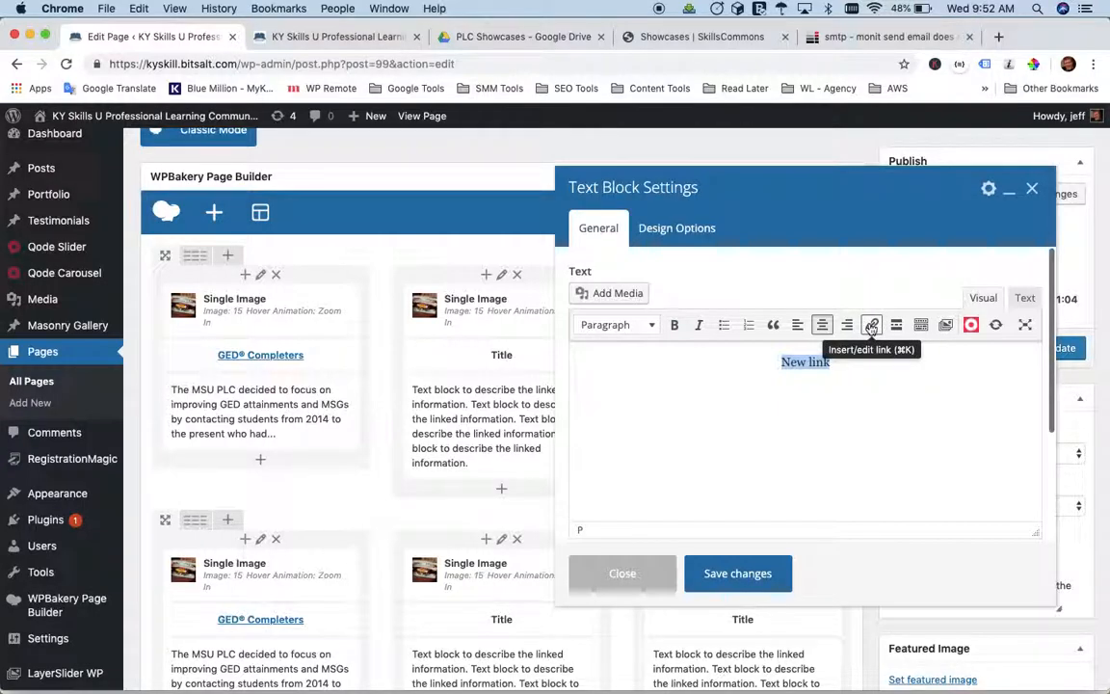
left_click(870, 326)
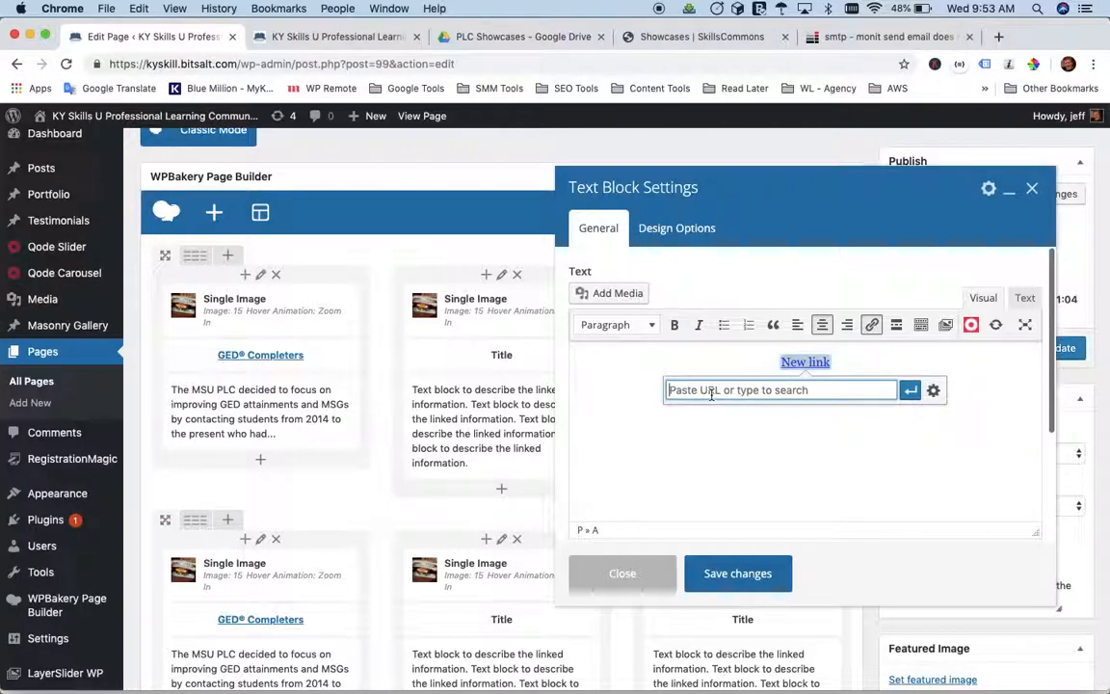
key("super+v")
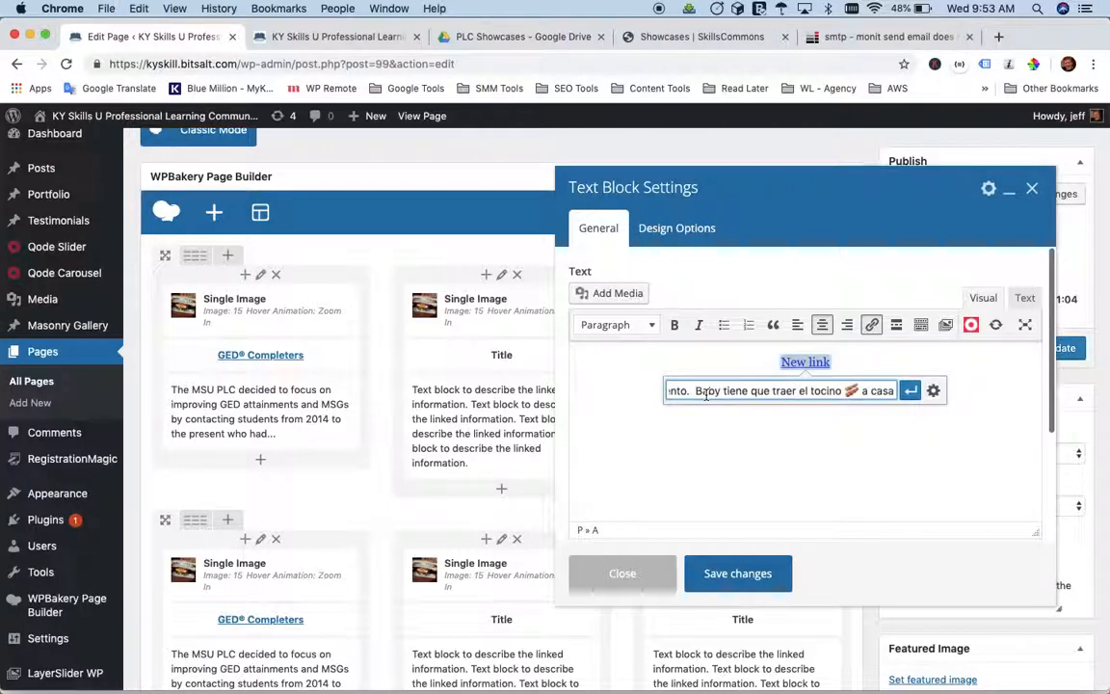
key("super+a")
key("BackSpace")
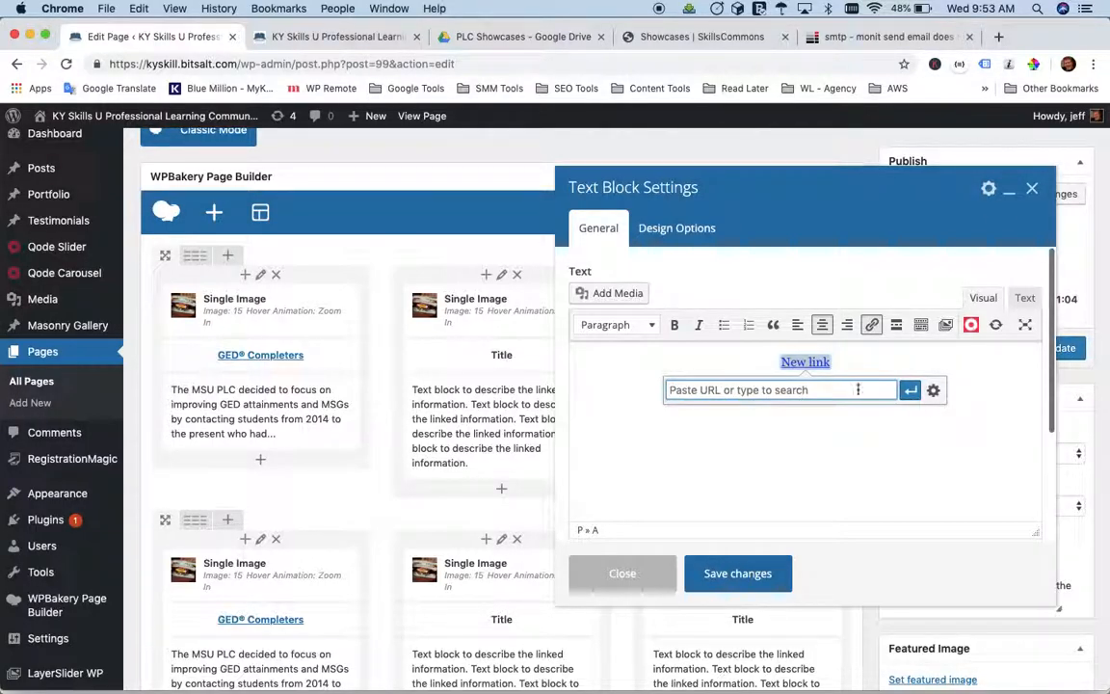
Link the "New link" text to the existing GED Completers page through the link options and save the text block.
left_click(933, 389)
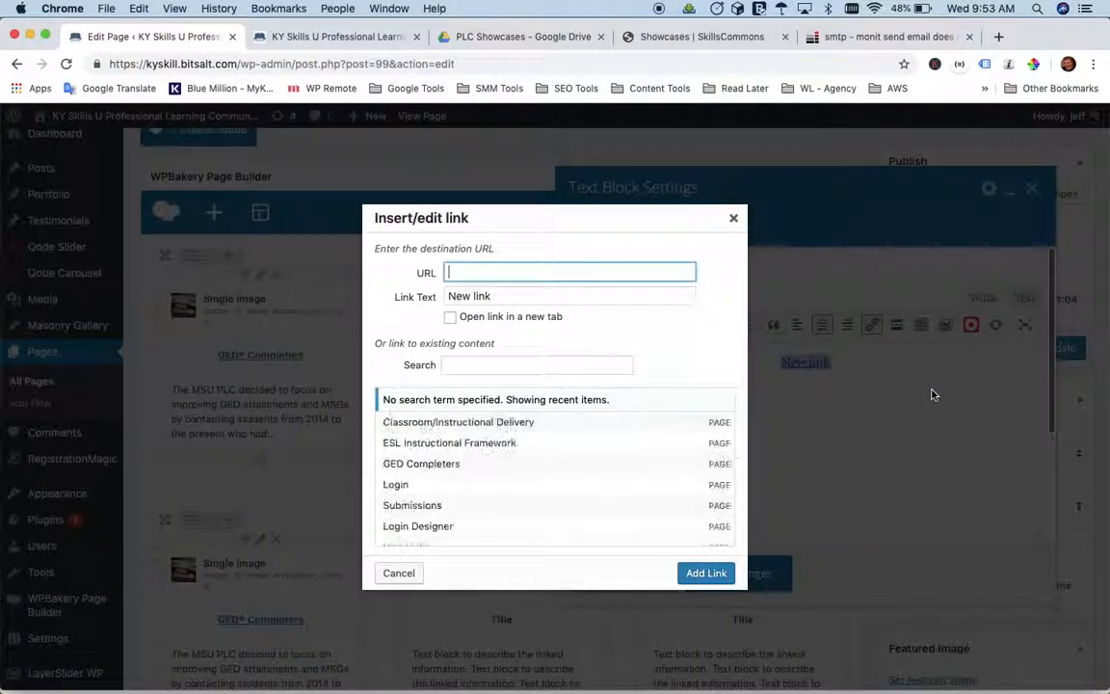
left_click(426, 466)
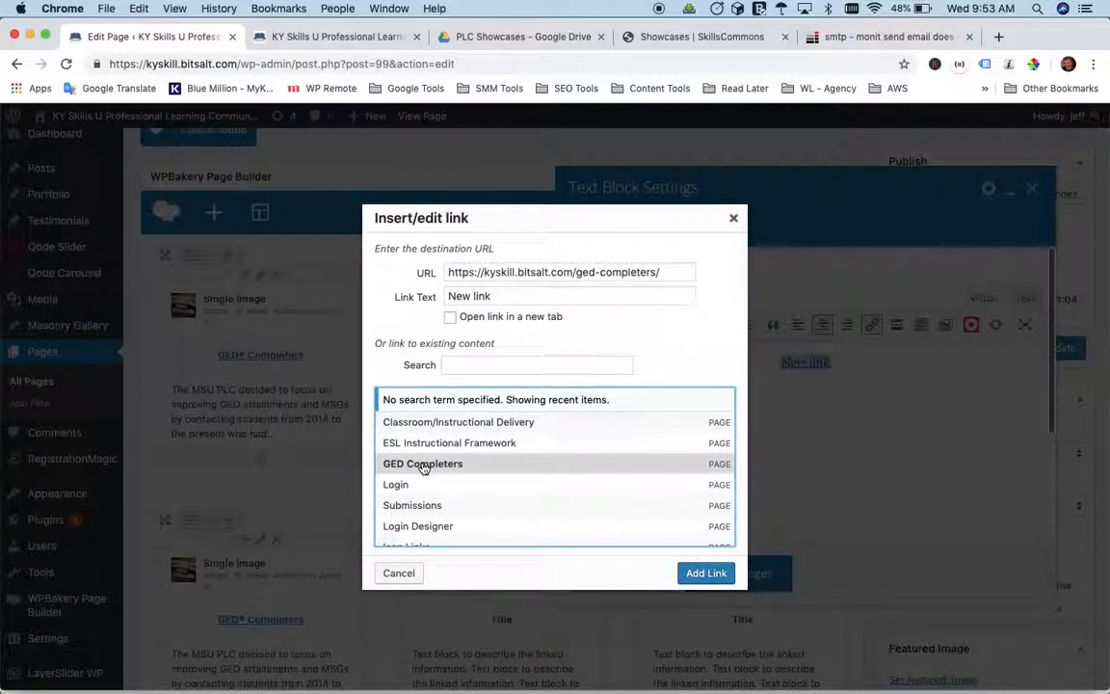
scroll(494, 491, "down", 5)
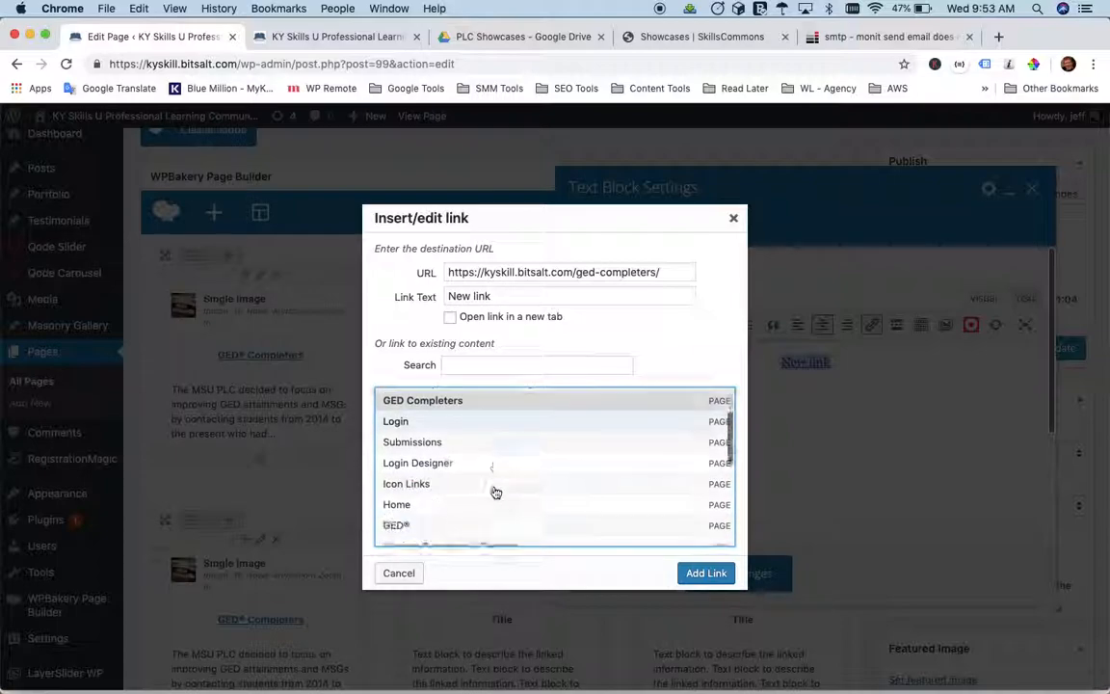
scroll(496, 492, "up", 6)
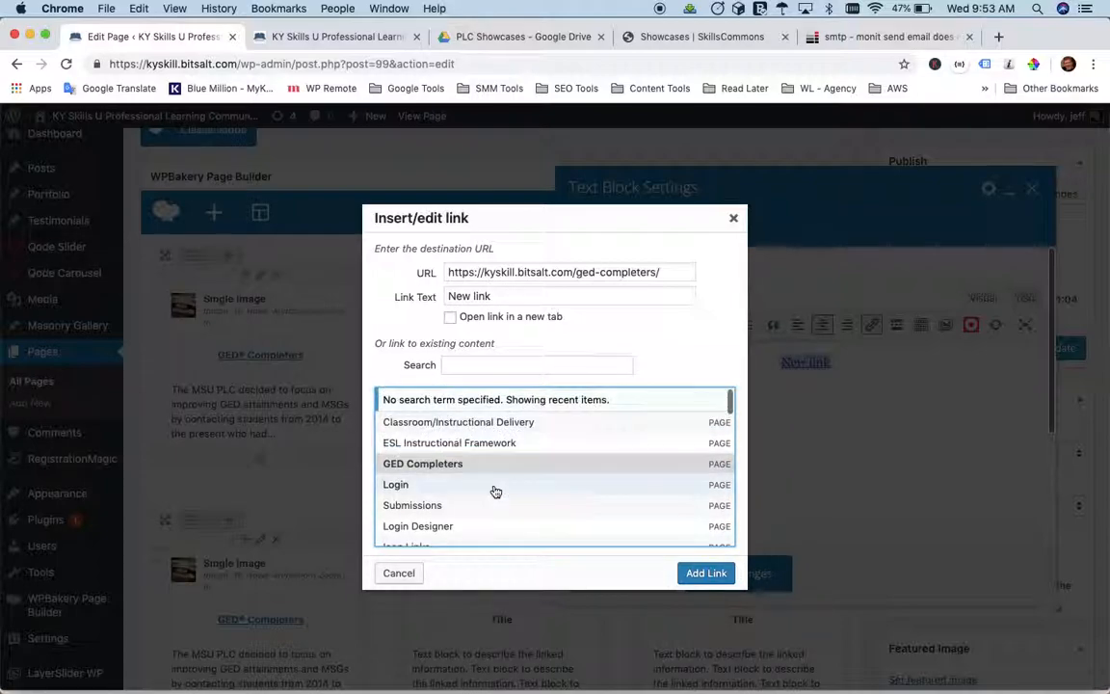
left_click(706, 576)
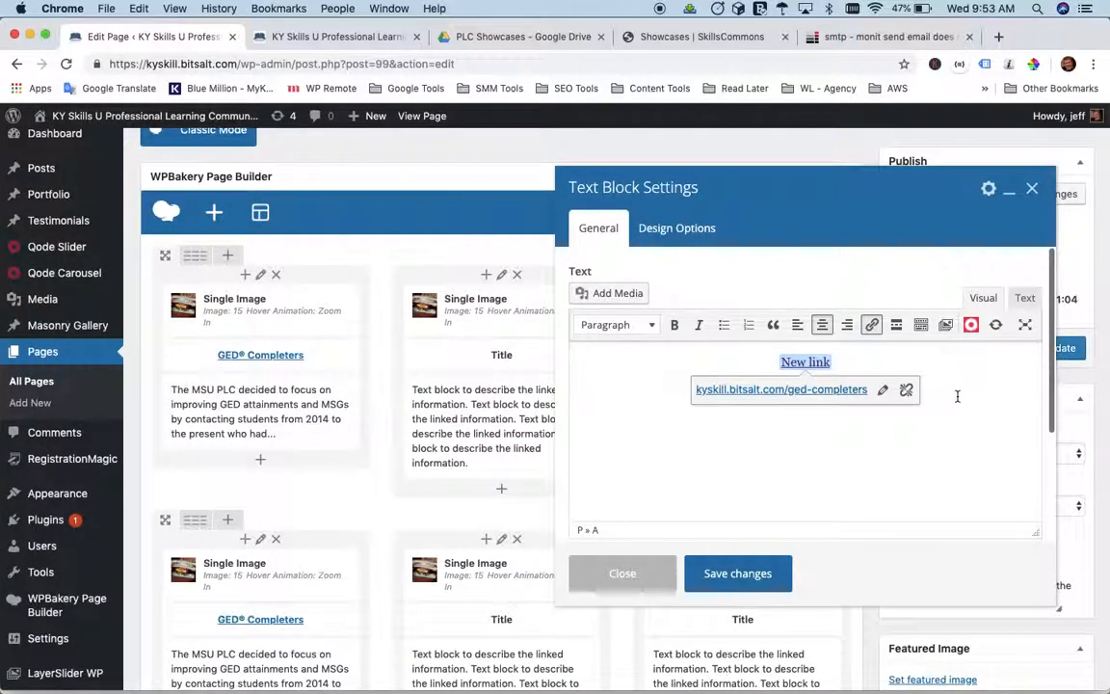
left_click(737, 576)
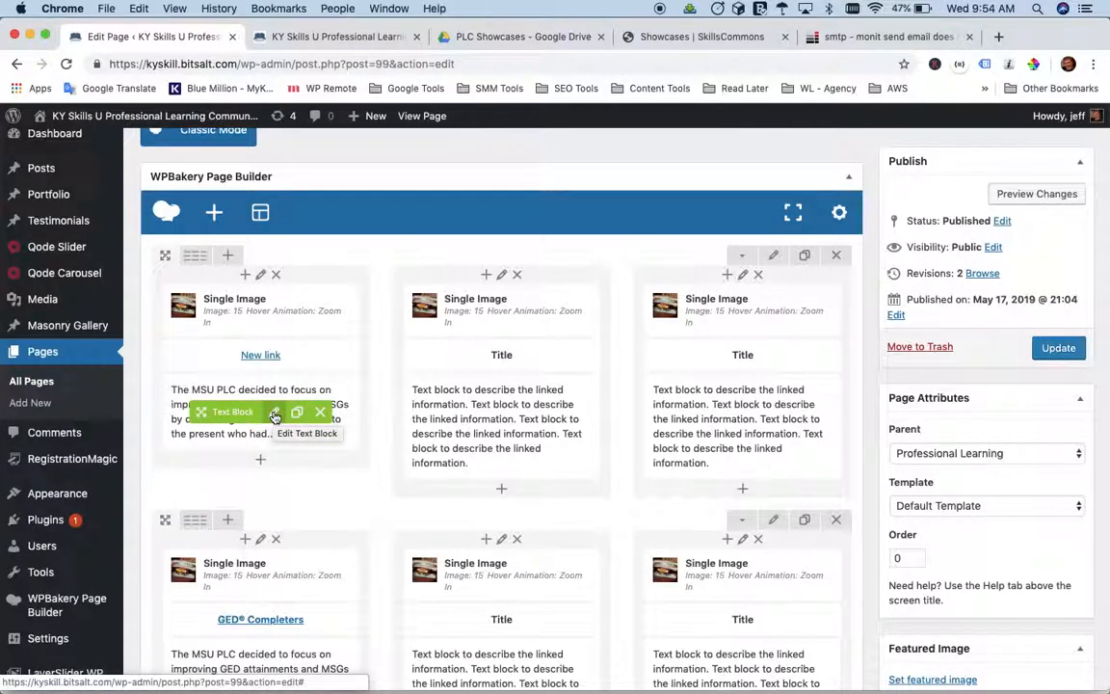
Open the description text block below "New link", select its whole paragraph and save the block unedited.
left_click(275, 415)
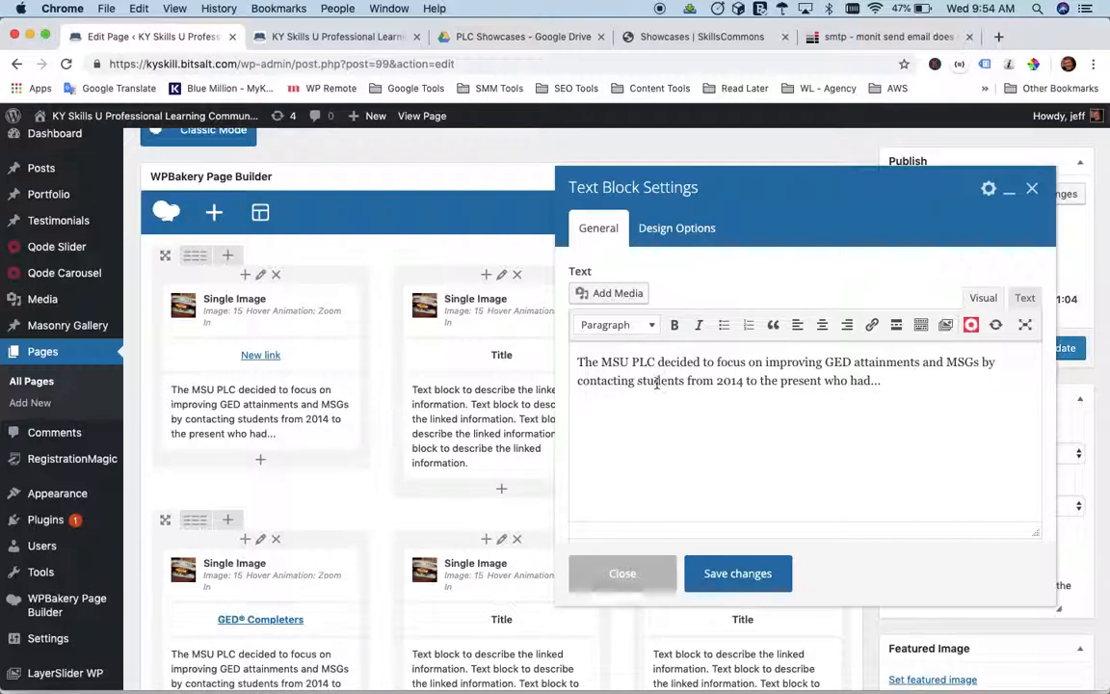
triple_click(650, 366)
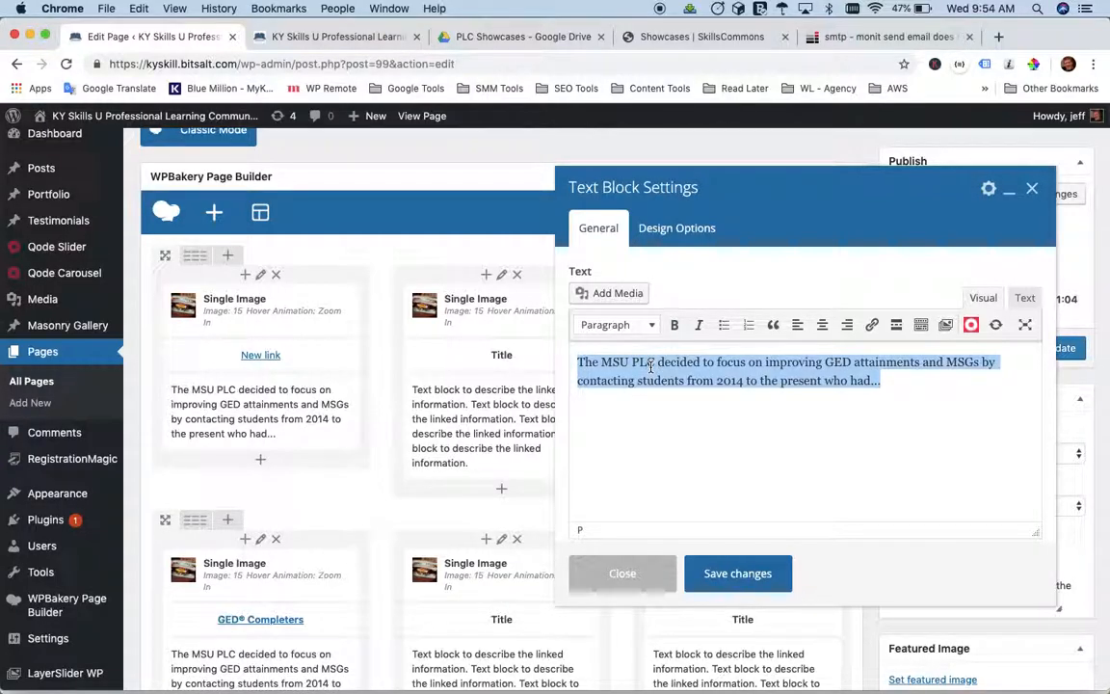
left_click(721, 571)
left_click_drag(672, 467, 250, 388)
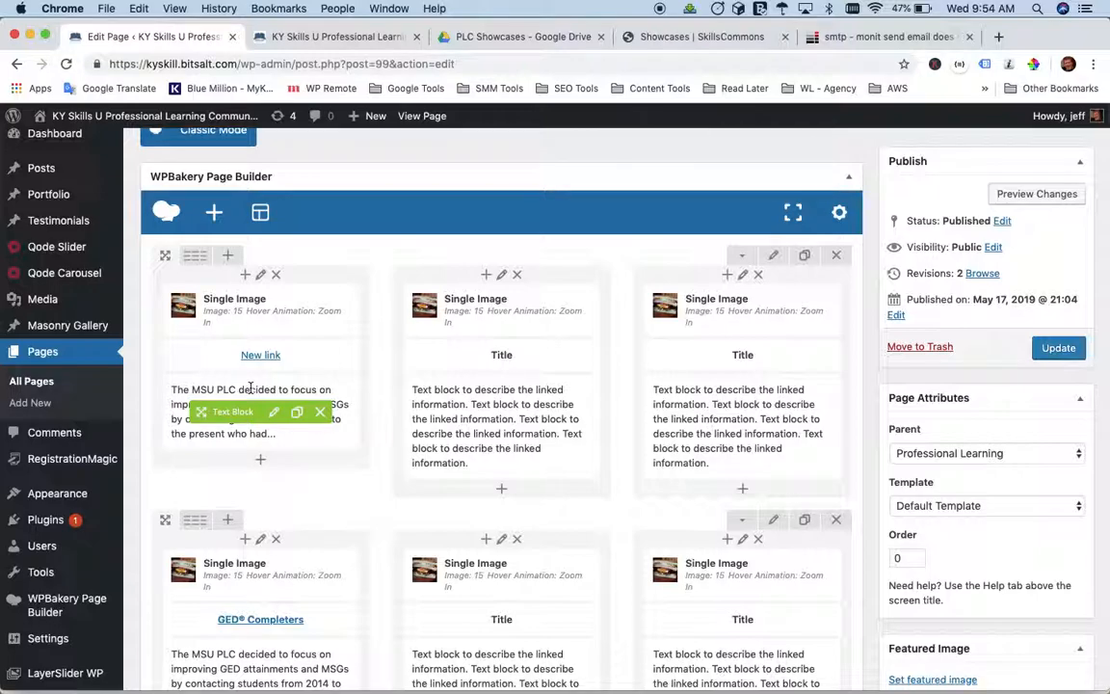